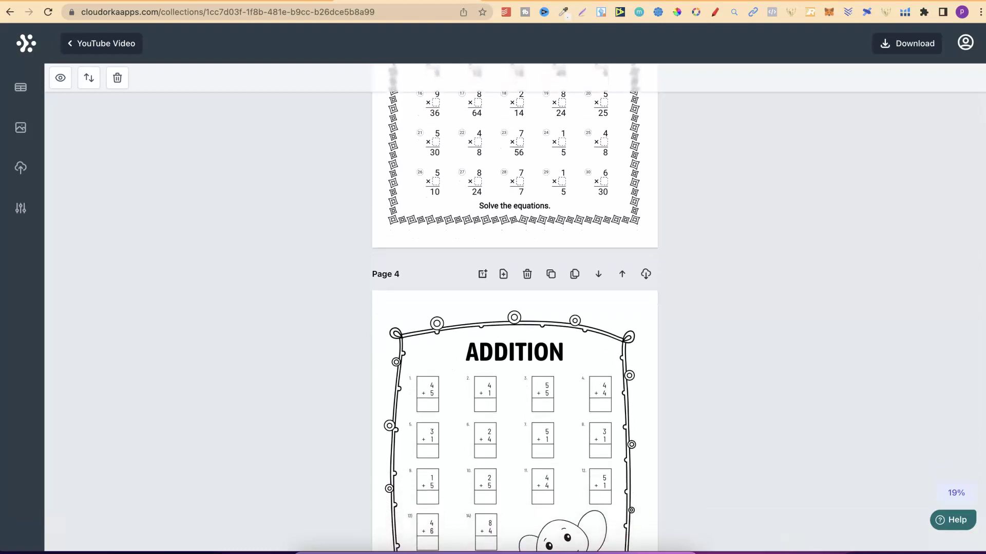
Look through the sample Addition and Division worksheet pages in the collection.
scroll(983, 339, "down", 3)
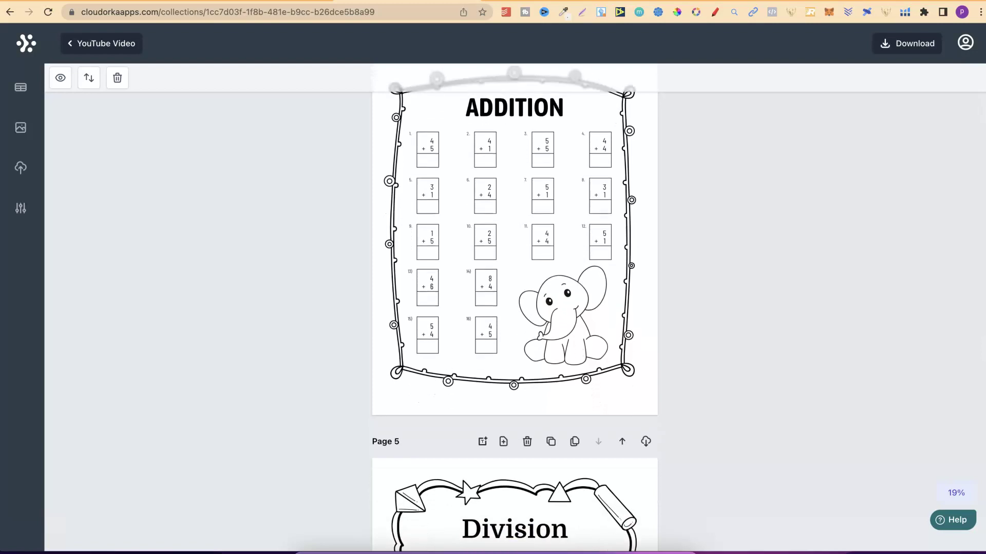
scroll(514, 308, "down", 4)
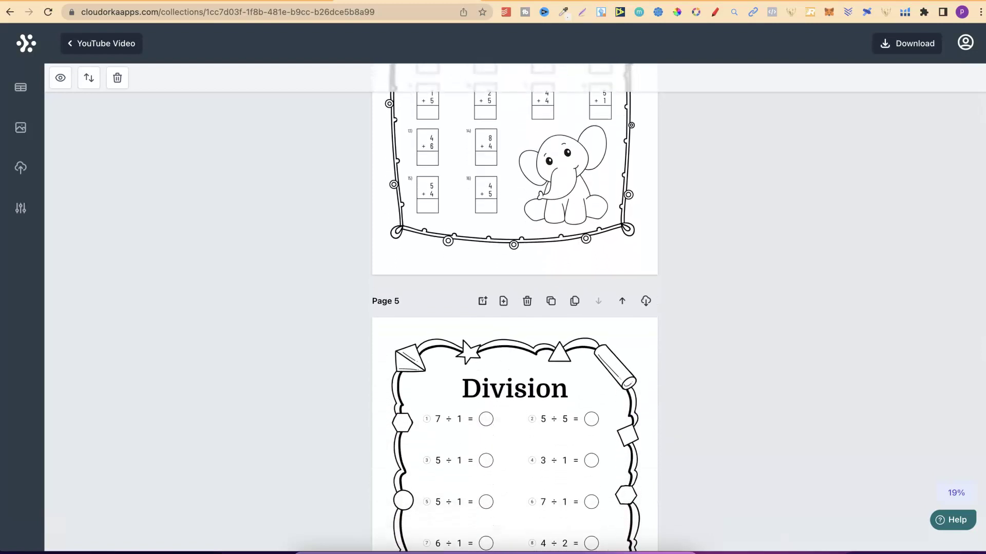
scroll(984, 458, "down", 3)
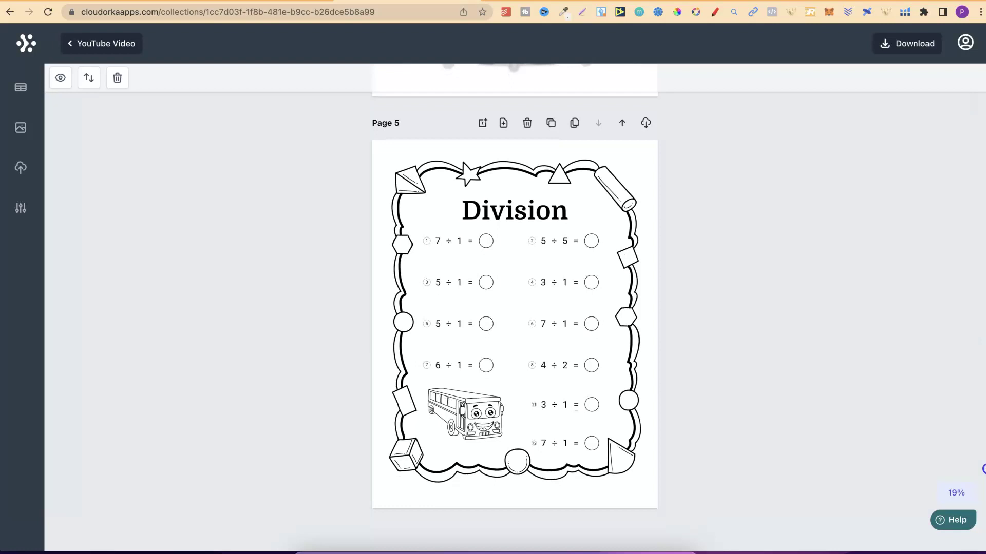
scroll(984, 451, "up", 3)
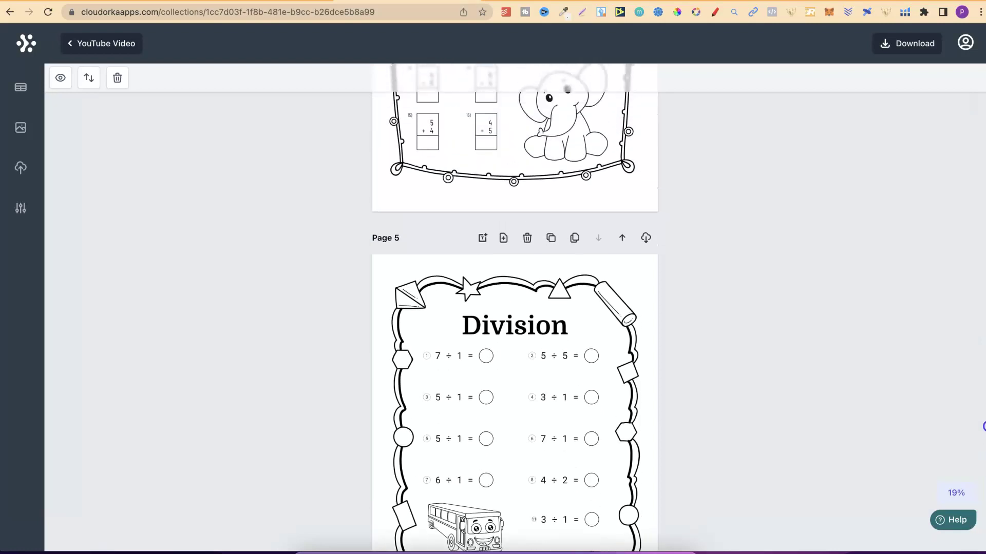
scroll(984, 426, "up", 4)
scroll(984, 399, "up", 3)
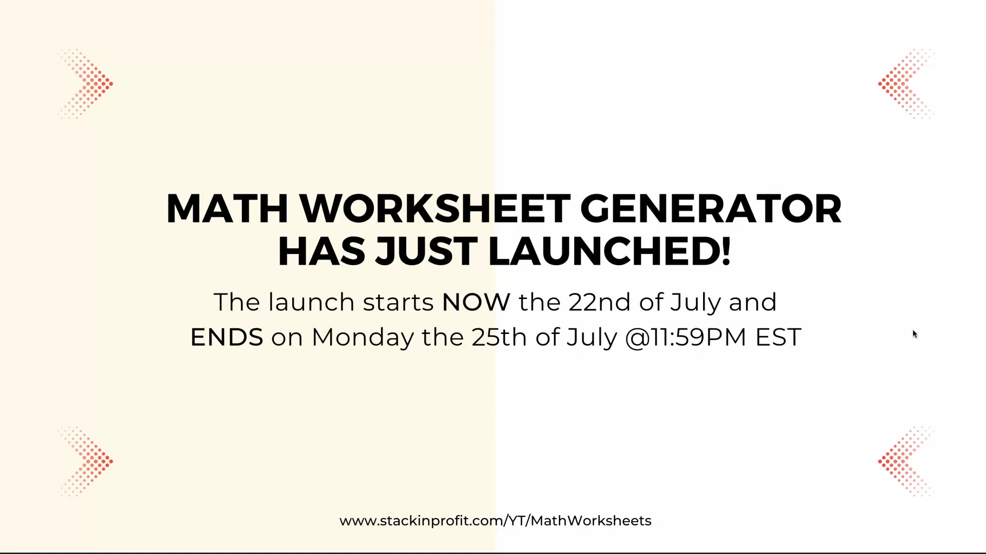
key("Right")
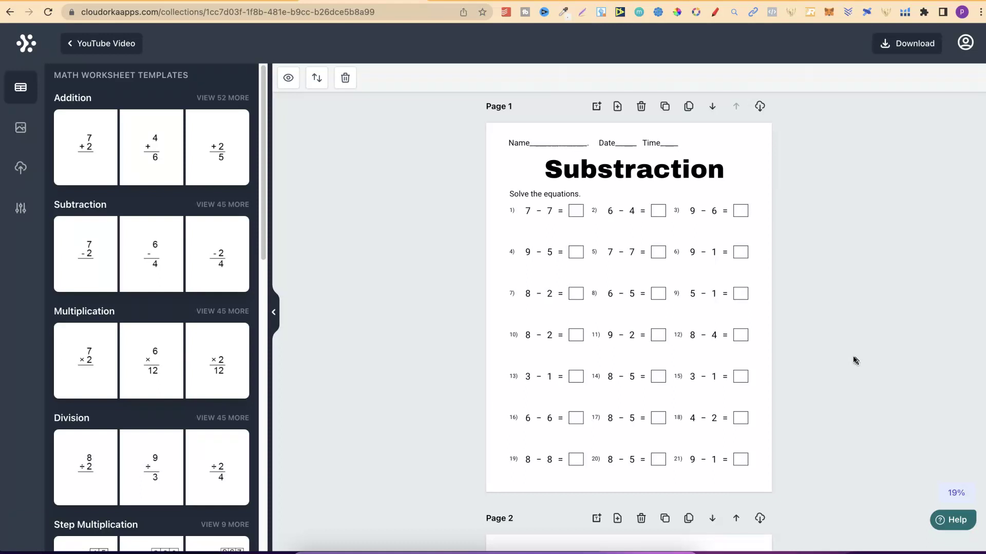
Delete the equation grid, instruction text, heading and name/date line from page 1.
left_click(666, 106)
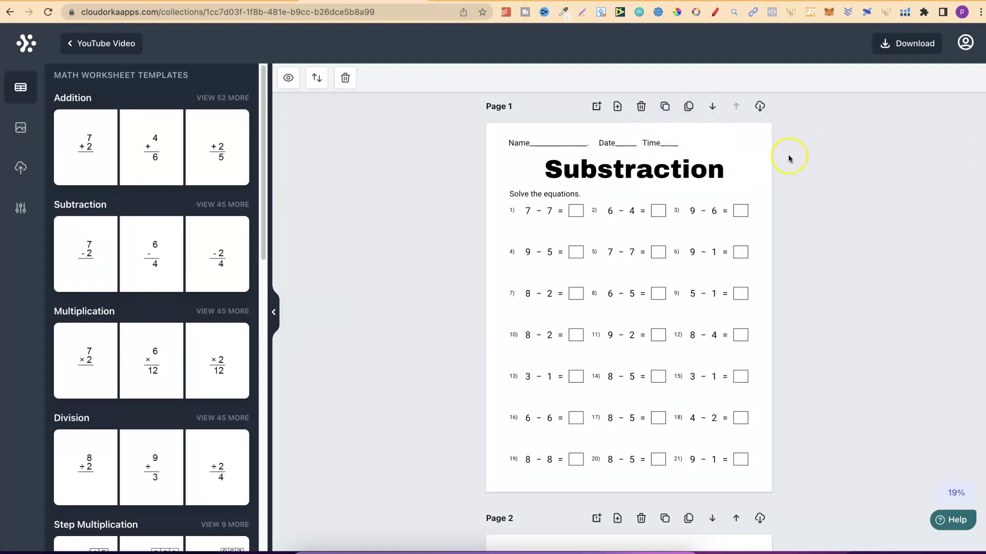
left_click(667, 292)
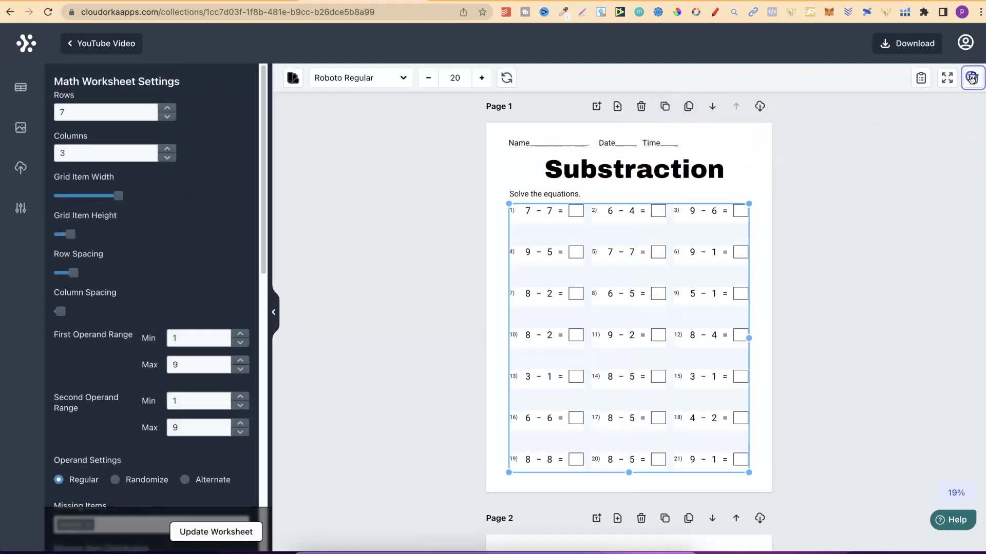
left_click(972, 78)
left_click(564, 193)
left_click(972, 78)
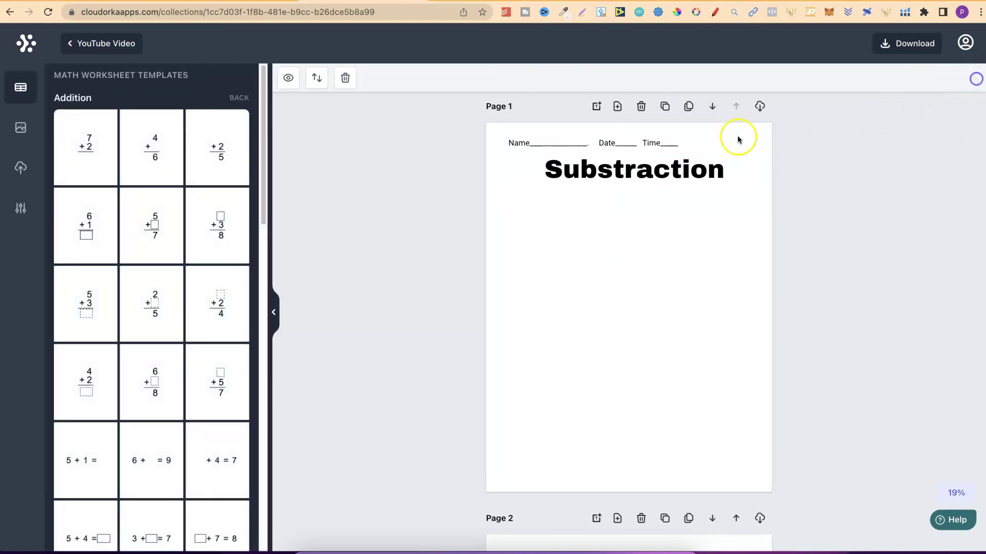
left_click(661, 178)
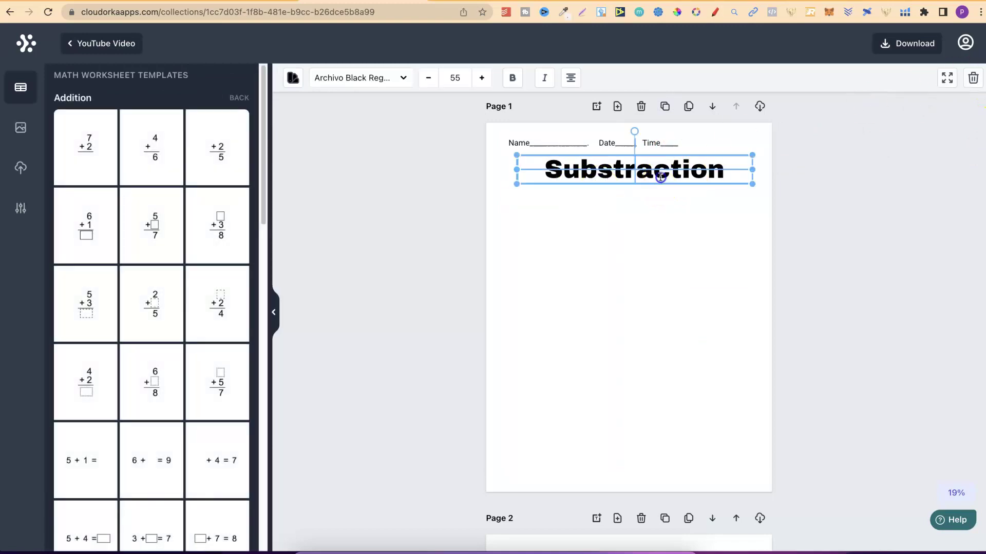
left_click(972, 78)
left_click(569, 142)
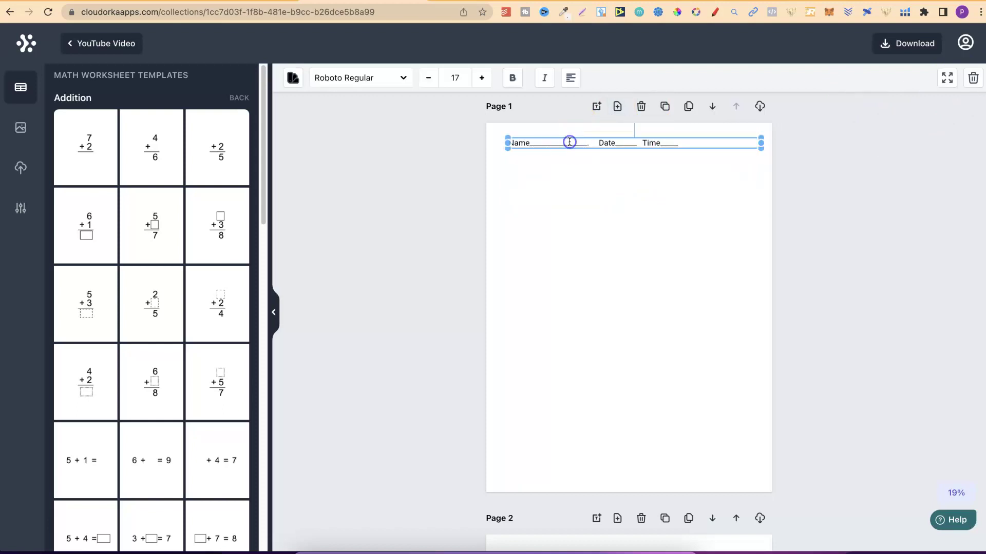
left_click(973, 78)
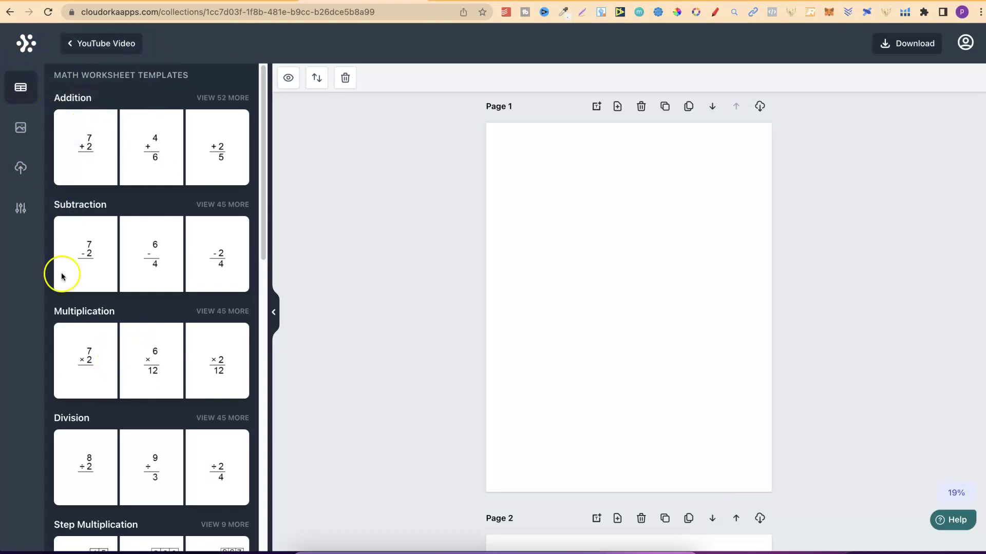
Choose 8.5" x 11" (21.59 x 27.94 cm) as the page trim in the collection's settings.
left_click(21, 212)
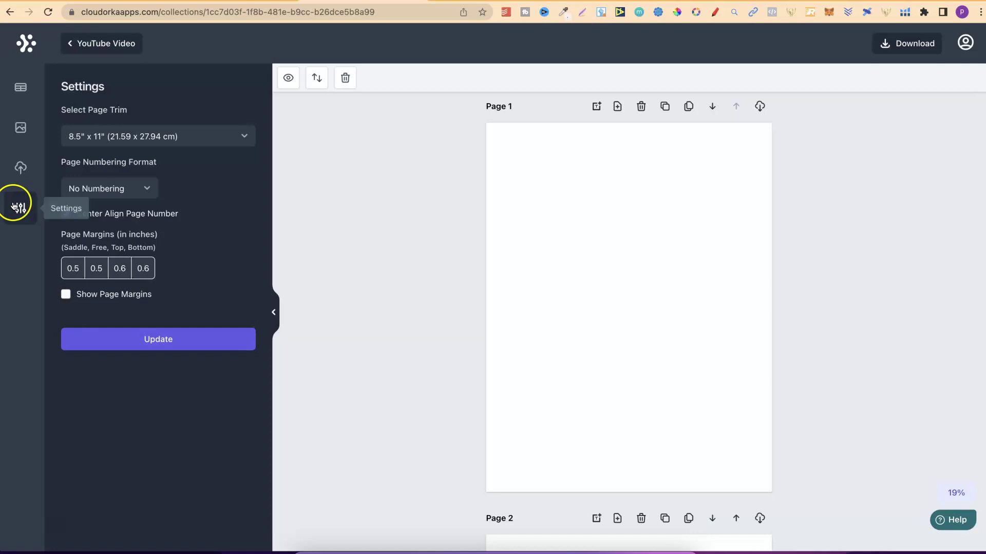
left_click(211, 137)
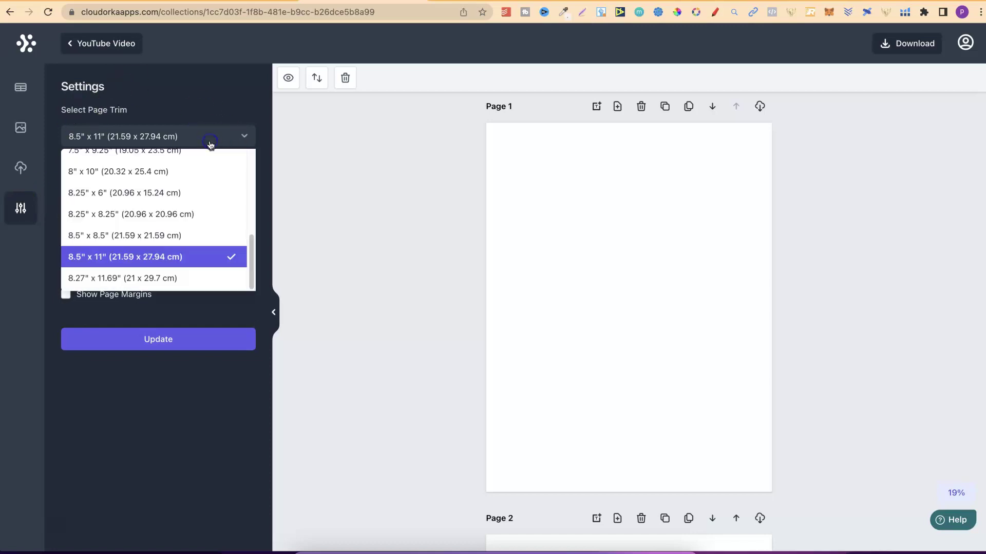
mouse_move(252, 260)
left_mouse_down()
mouse_move(251, 162)
mouse_move(251, 268)
left_mouse_up()
left_click(166, 262)
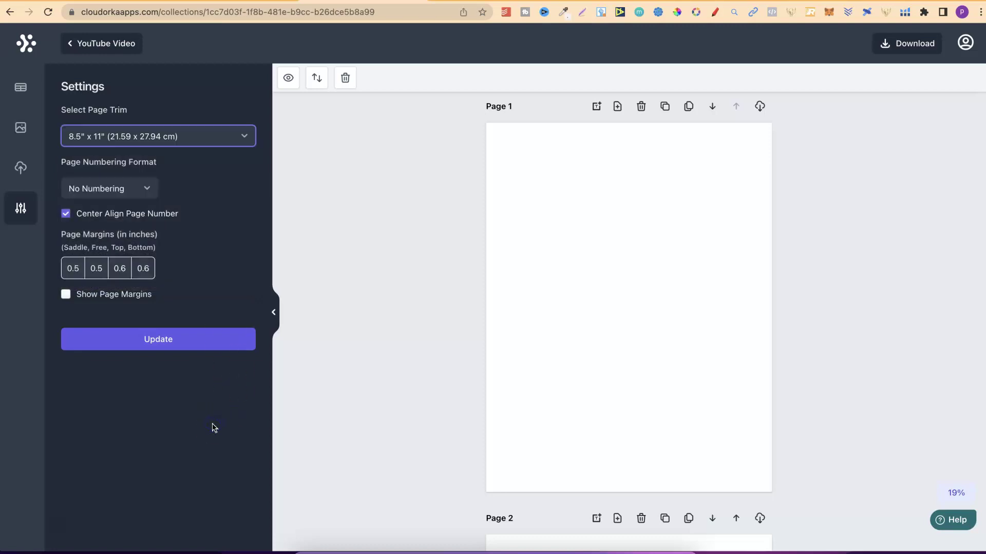
Apply the "Page 1" page numbering format to the collection.
left_click(132, 193)
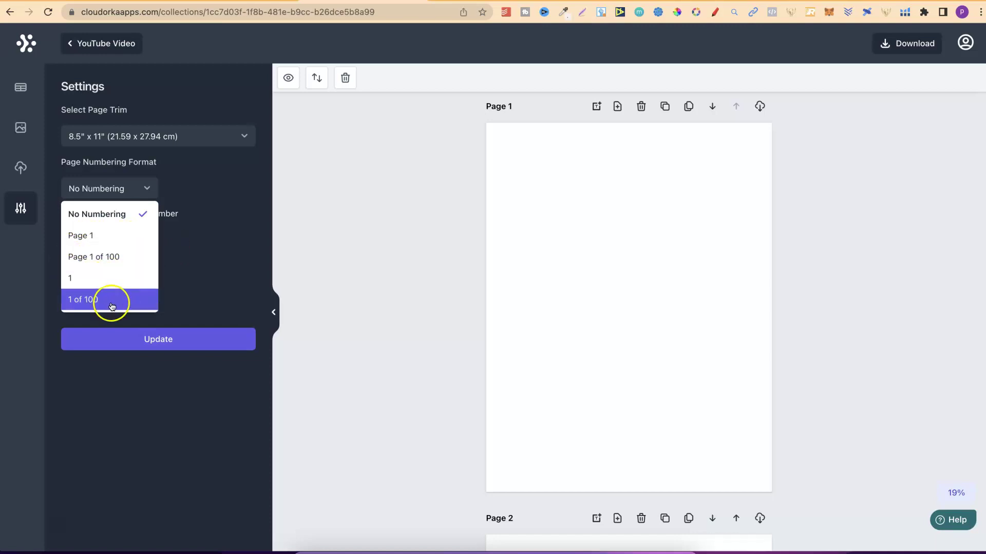
left_click(114, 236)
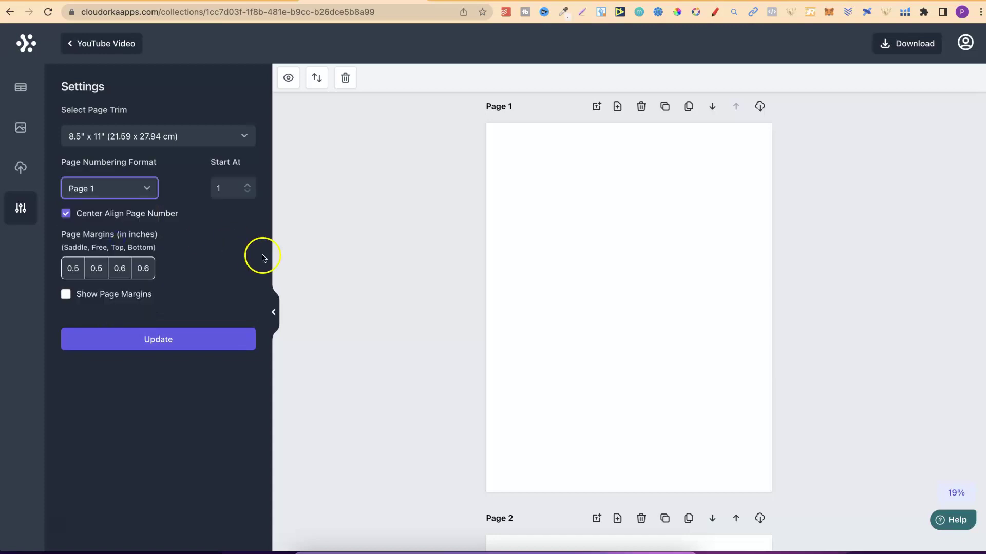
left_click(174, 350)
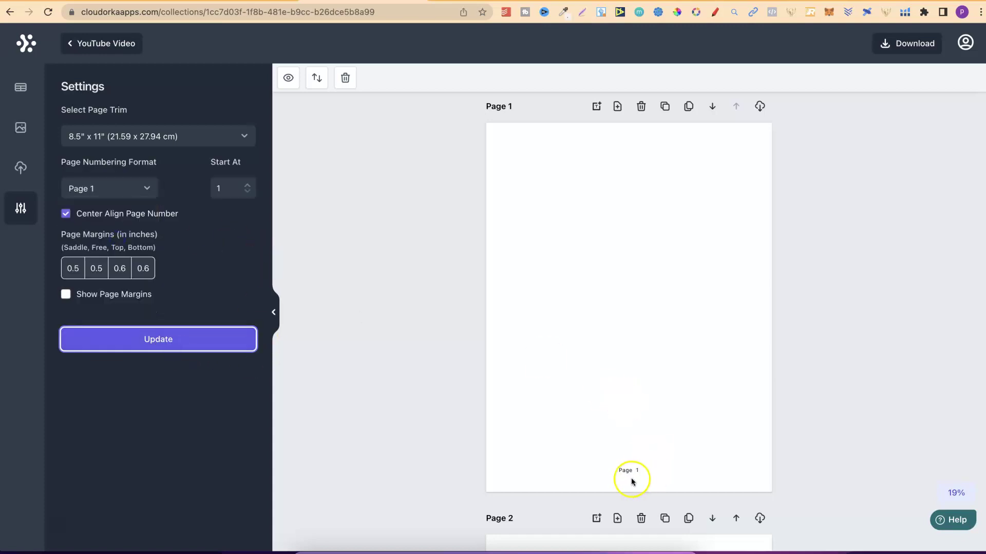
Turn off centre alignment for page numbers and set the page numbering format to No Numbering.
left_click(65, 214)
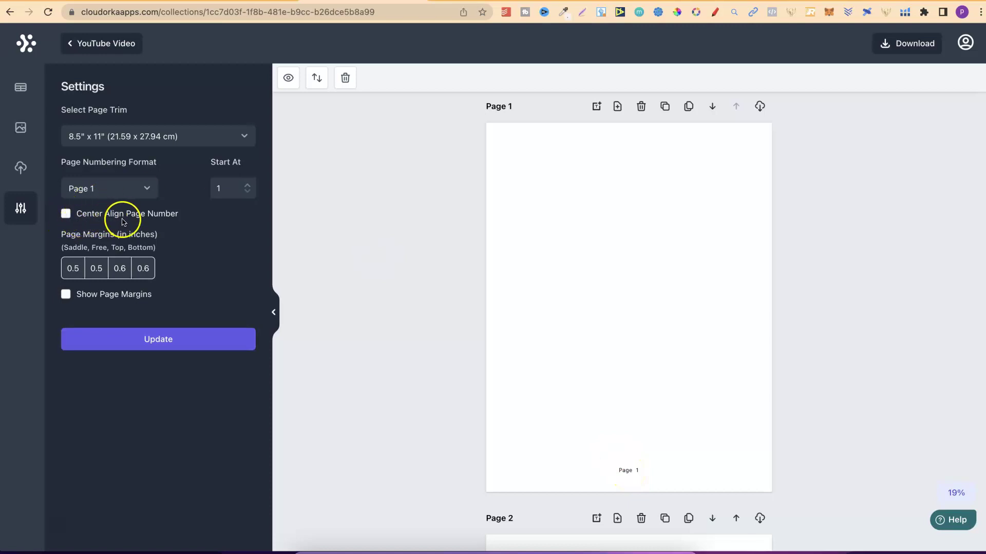
left_click(183, 346)
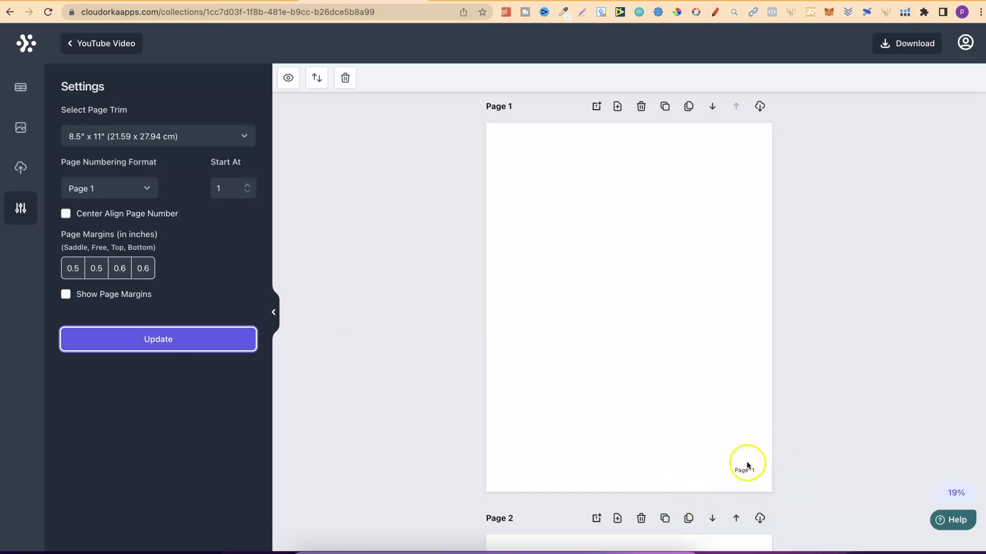
left_click(133, 193)
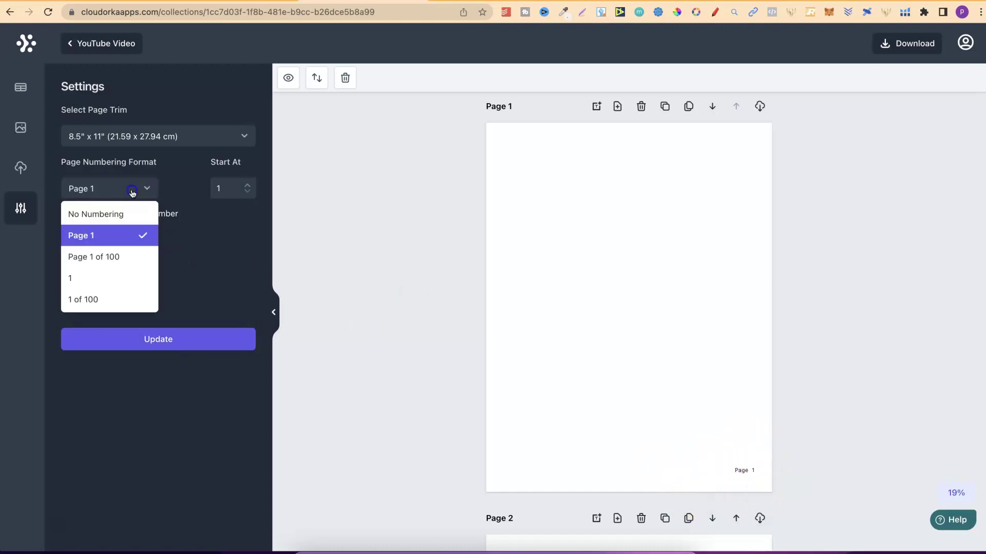
left_click(88, 210)
left_click(161, 341)
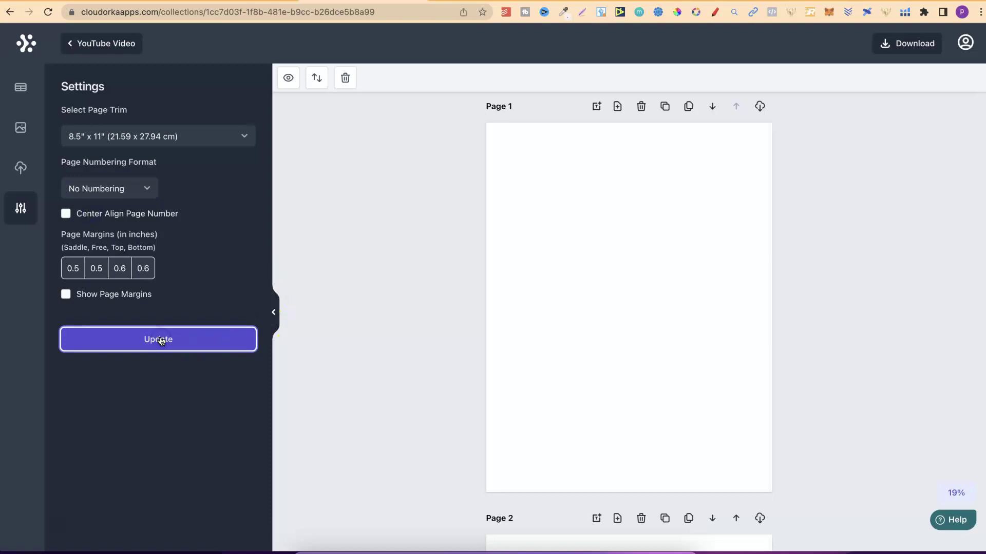
Browse the math worksheet template categories and the full list of Addition templates.
left_click(17, 95)
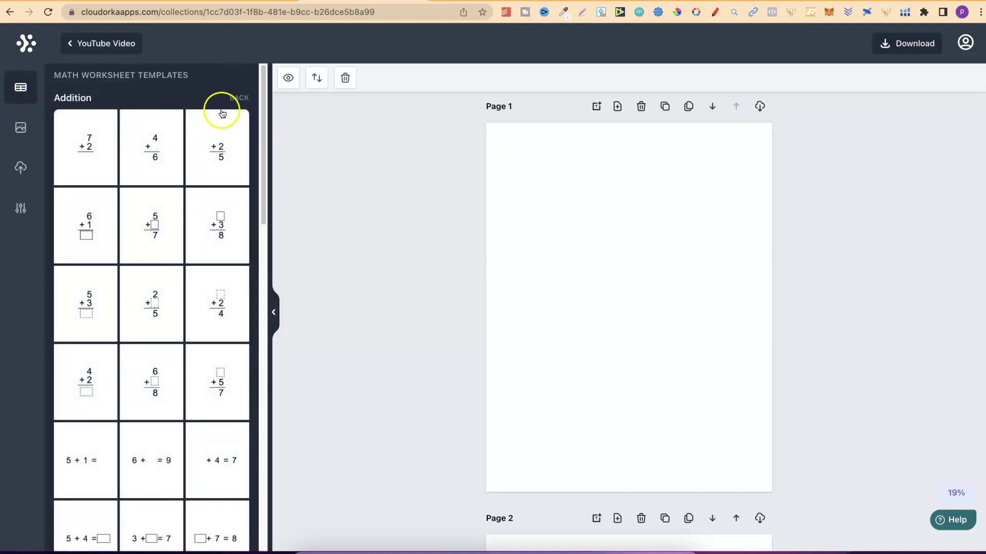
left_click(238, 97)
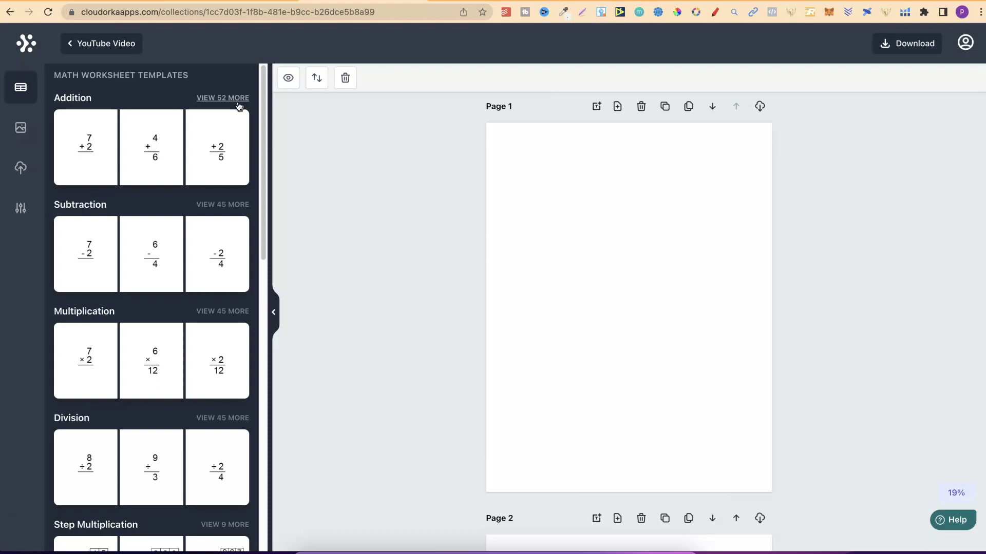
left_click(239, 106)
left_click_drag(260, 194, 260, 499)
left_click_drag(260, 438, 271, 140)
left_click(226, 99)
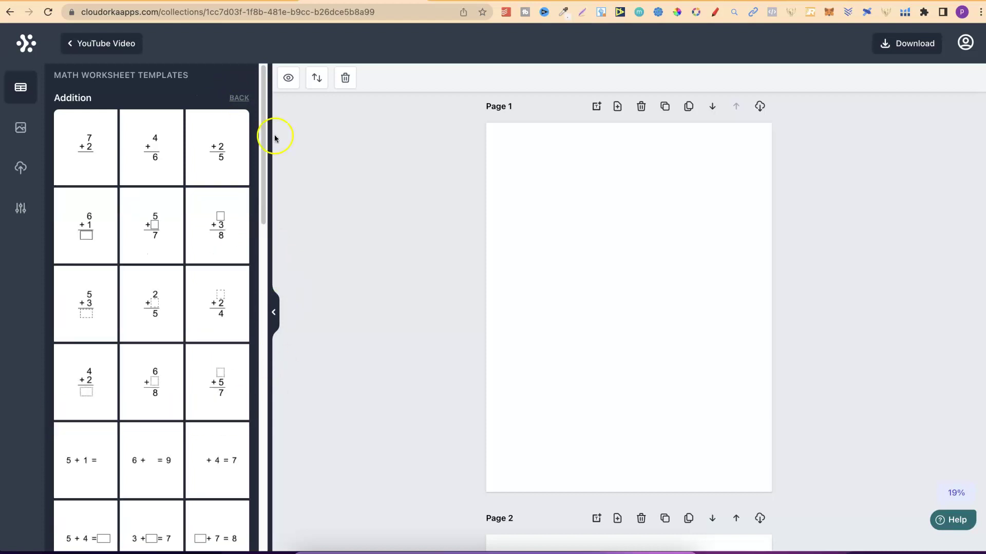
left_click_drag(264, 125, 267, 92)
left_click(85, 147)
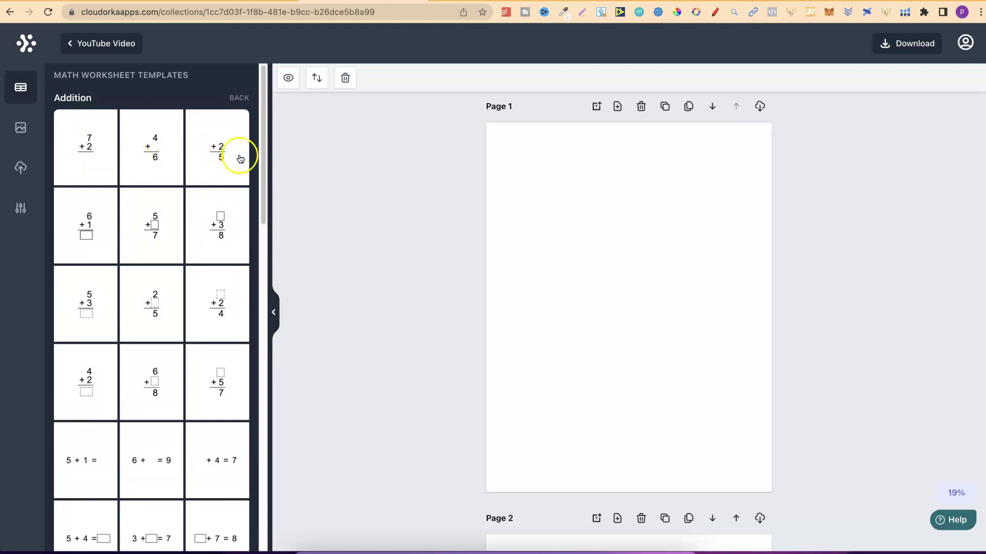
left_click(239, 98)
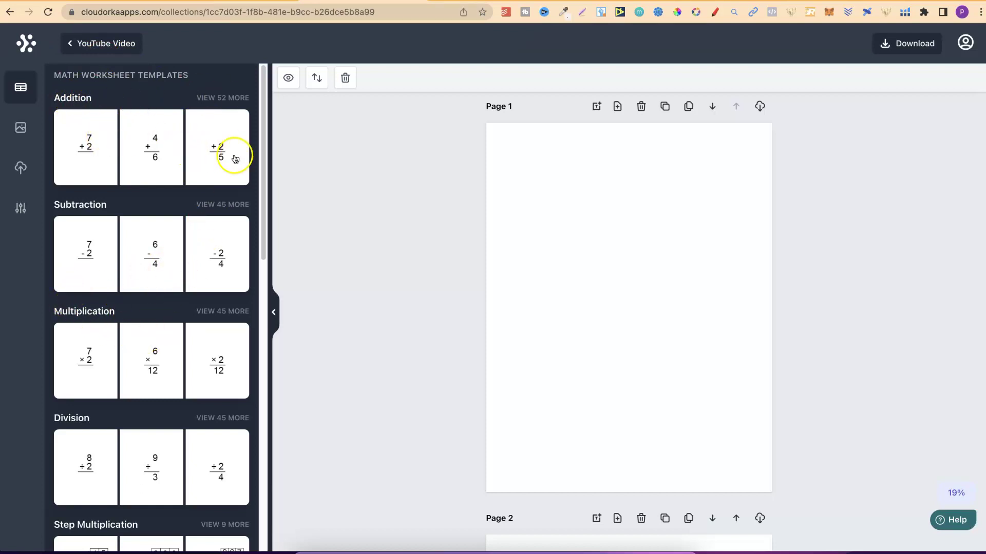
left_click(234, 98)
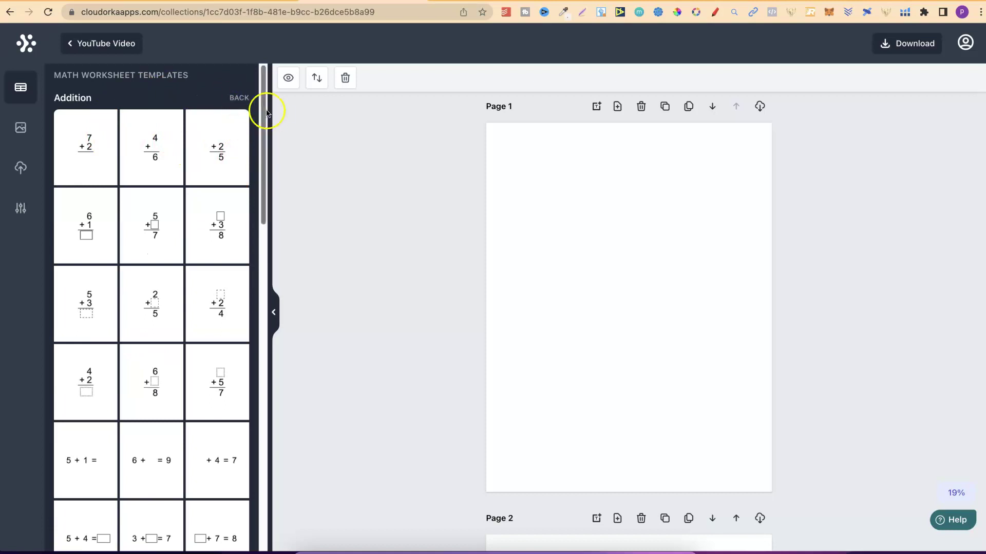
left_click_drag(265, 119, 263, 98)
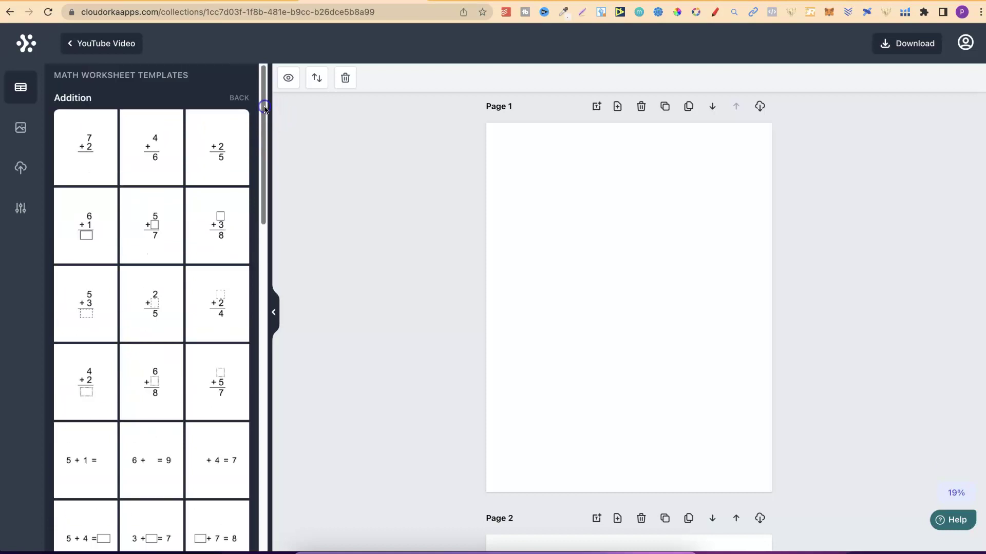
Add the vertical addition template with solid answer boxes to page 1 and set it to 6 rows and 4 columns.
left_click(89, 231)
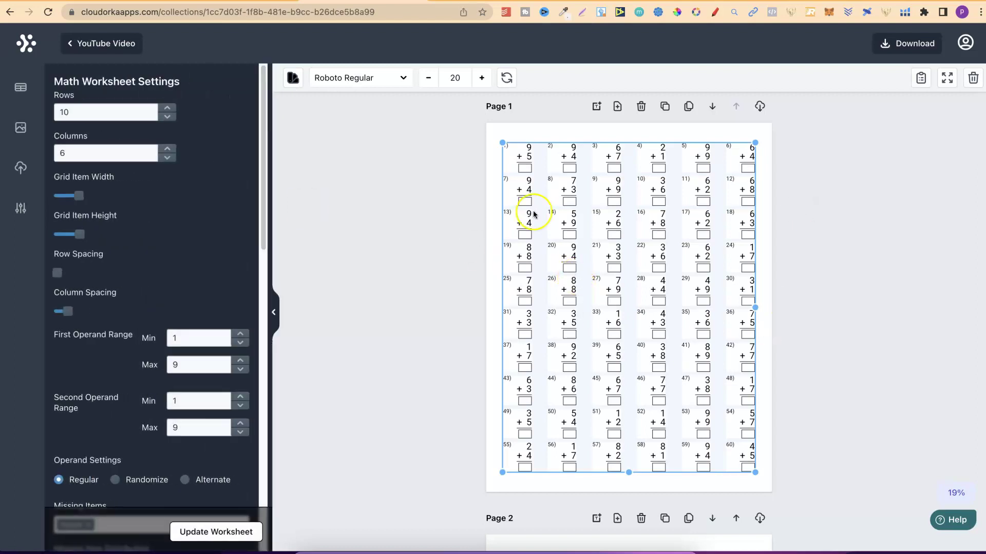
left_click(166, 117)
left_click(207, 534)
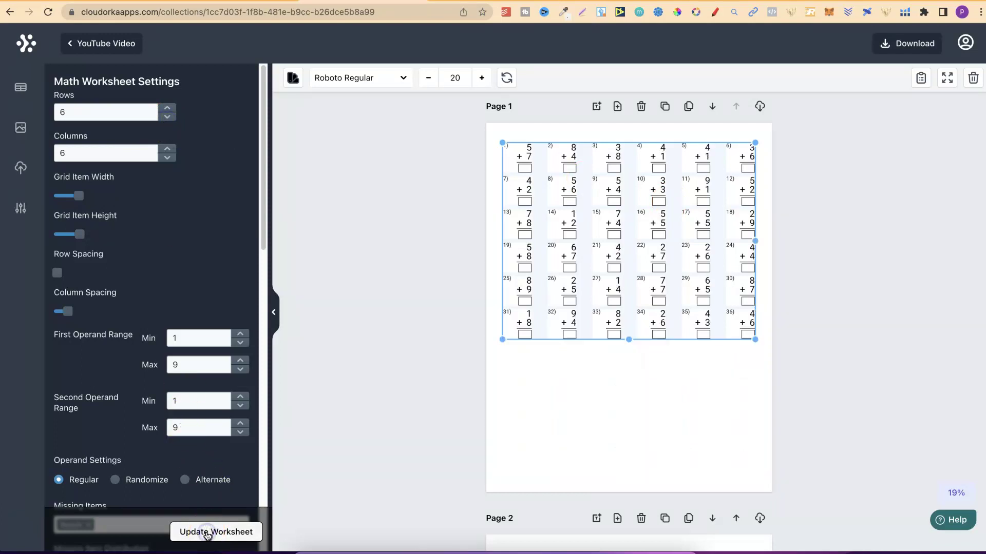
left_click(169, 159)
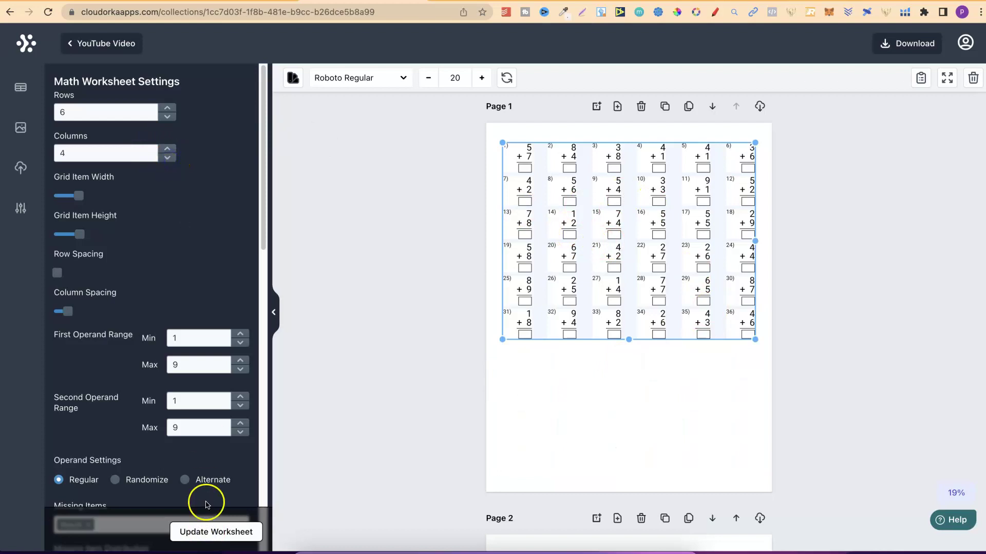
left_click(230, 539)
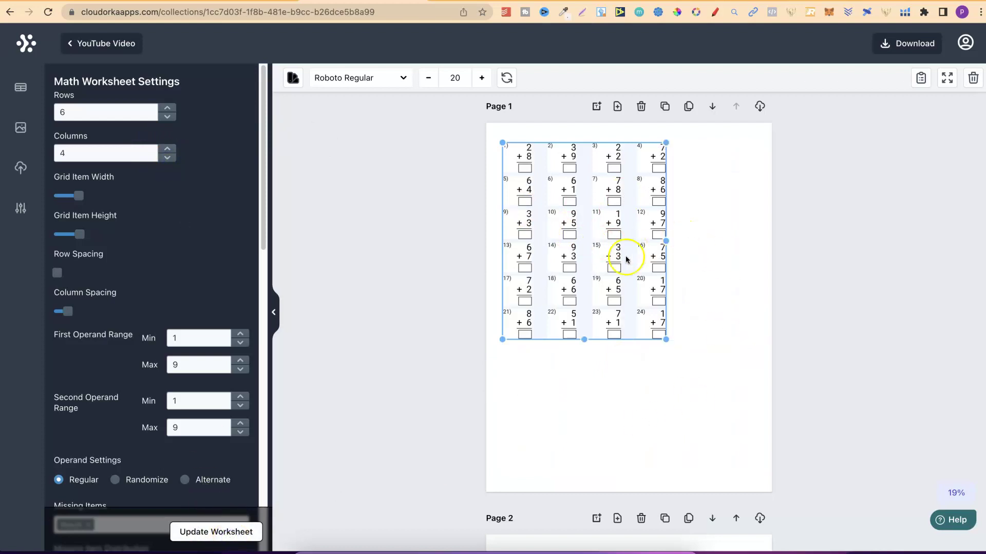
Scale the addition grid down to font size 17 and widen its grid items to spread the columns across page 1.
left_click_drag(664, 338, 649, 306)
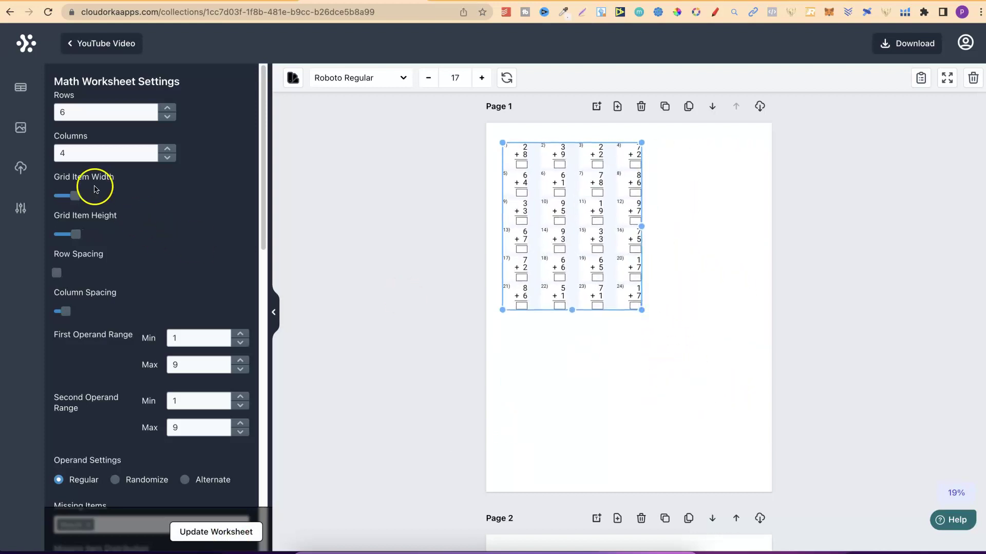
left_click(98, 193)
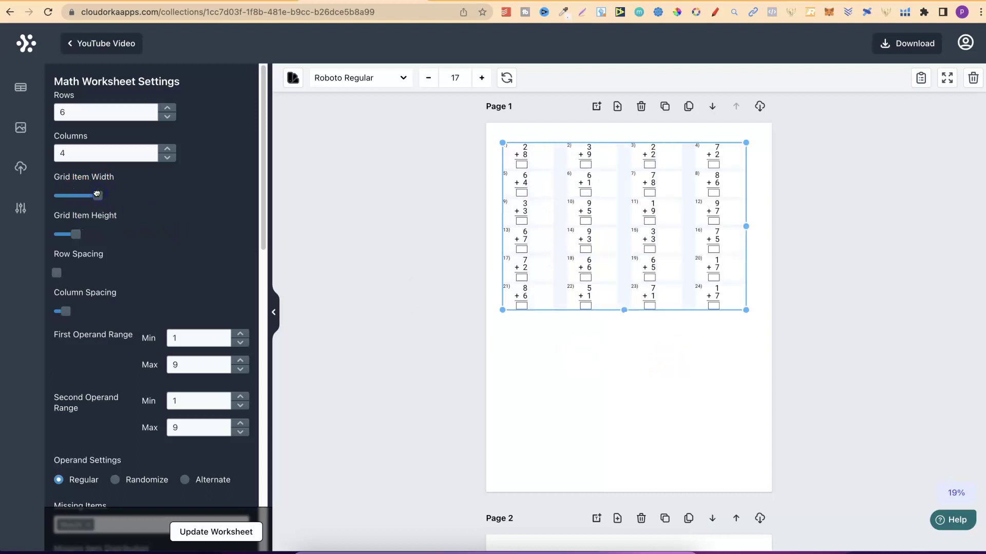
Increase the addition grid's item height to spread its rows further down page 1.
left_click(74, 235)
left_click_drag(85, 237, 86, 238)
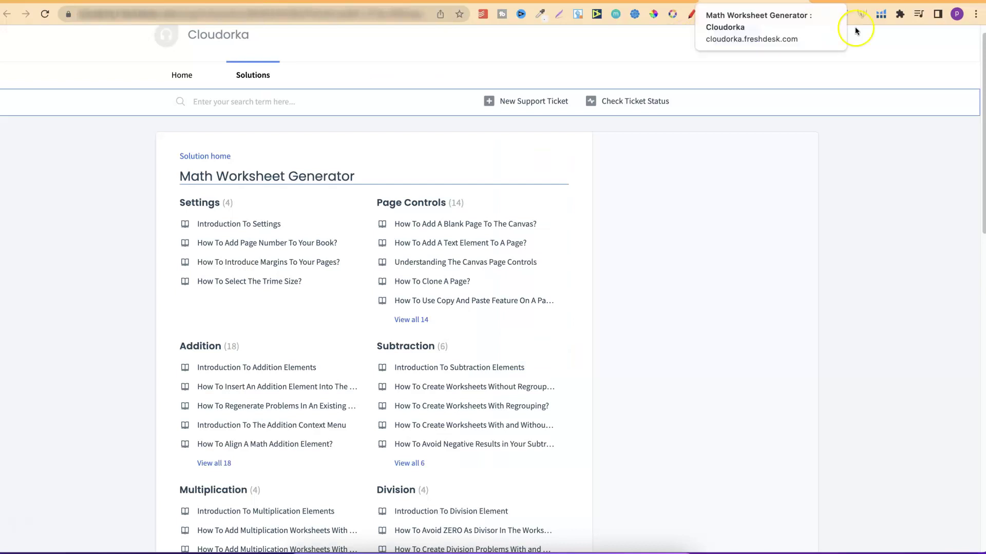
Look over the Math Worksheet Generator help articles on the Cloudorka support site.
mouse_move(982, 72)
left_mouse_down()
mouse_move(980, 375)
mouse_move(982, 60)
left_mouse_up()
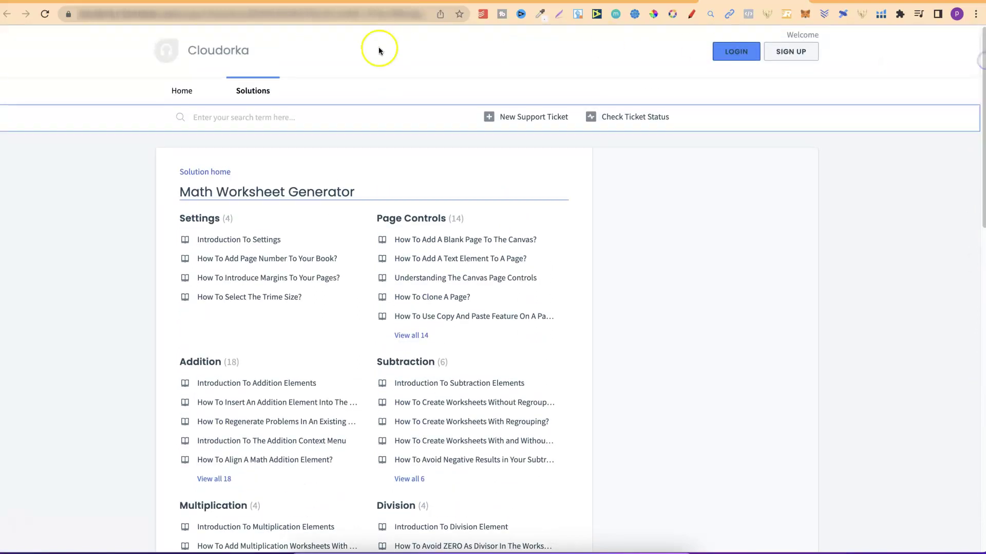
left_click(225, 8)
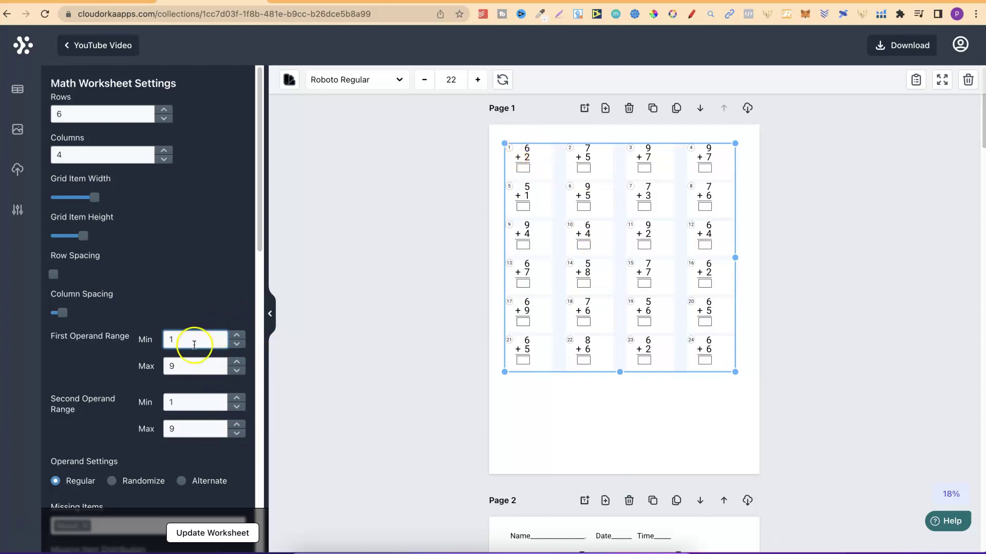
Set the first operand range to 10–99 and update the addition worksheet.
type("0")
left_click(196, 366)
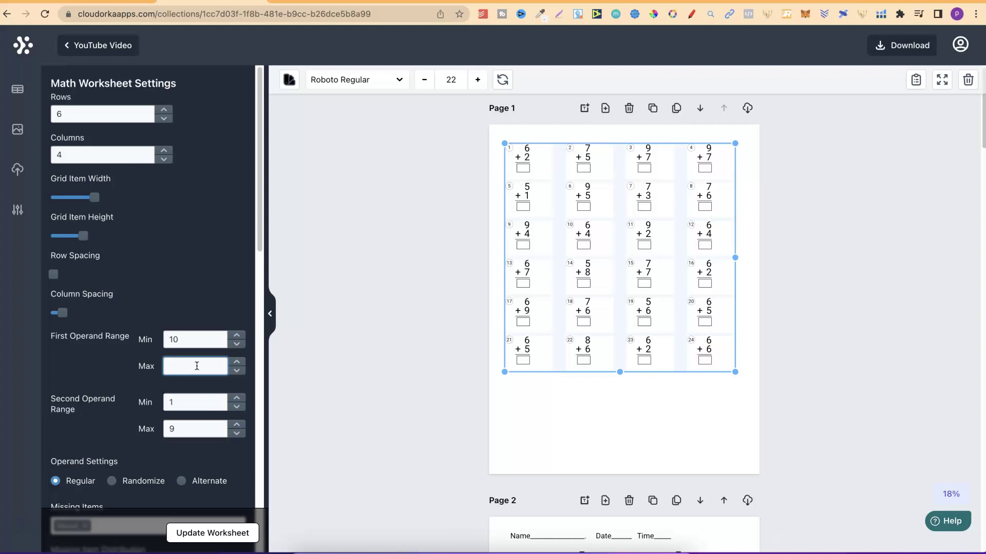
left_click(208, 534)
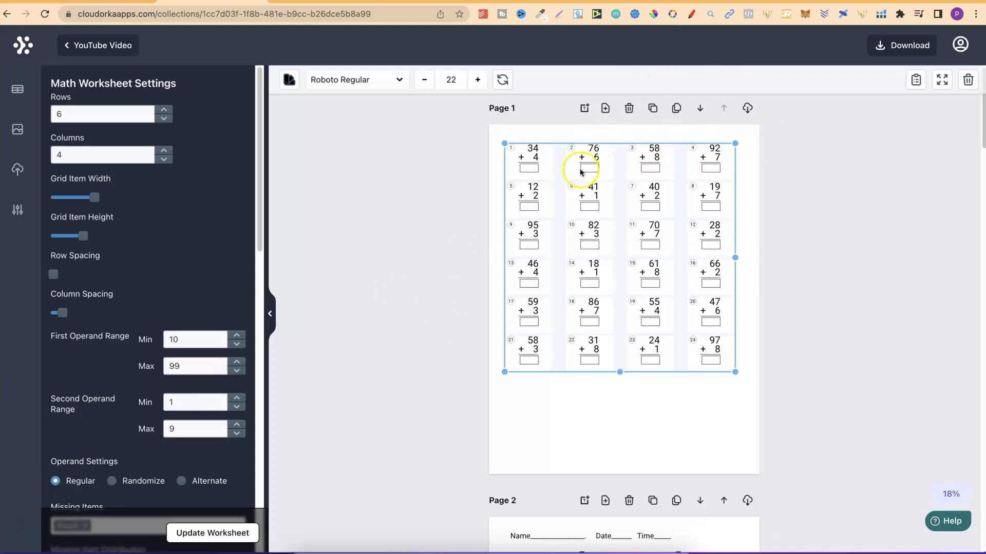
Set the second operand range to 10–99 and update the addition worksheet.
left_click(194, 404)
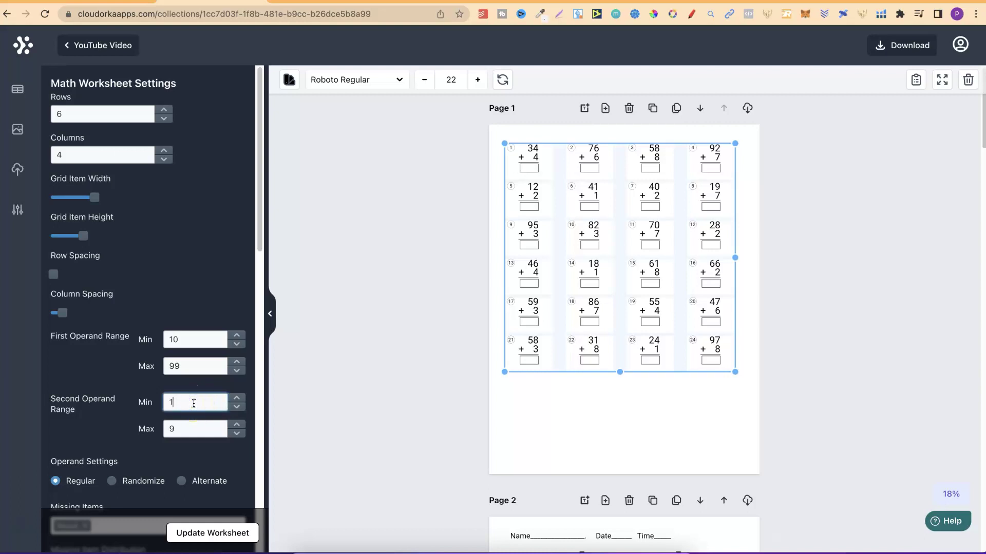
left_click(194, 429)
key("BackSpace")
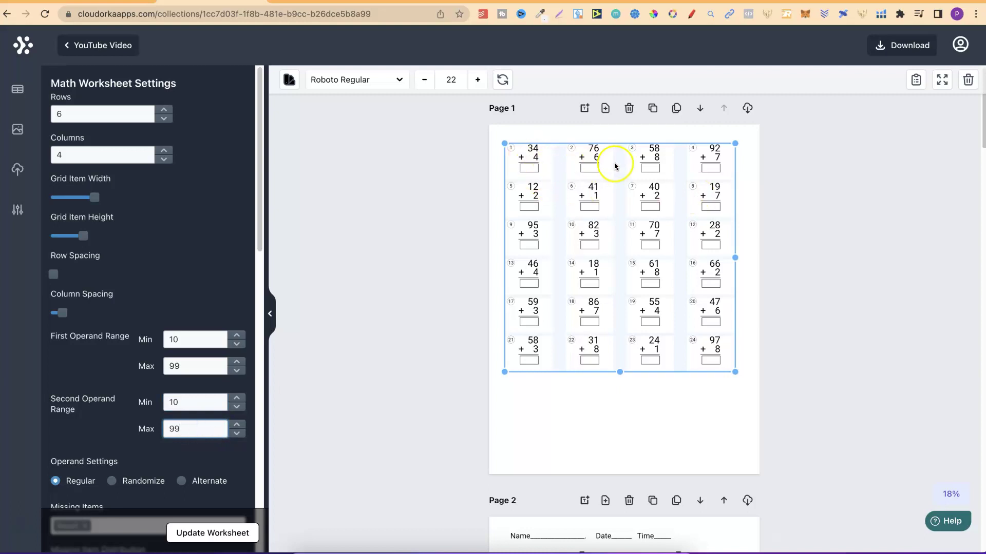
left_click(208, 540)
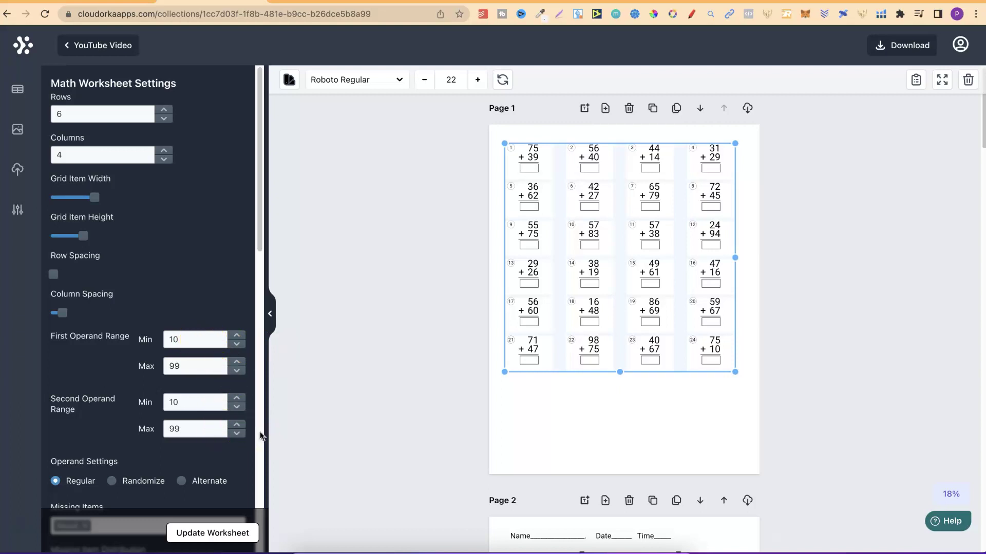
Review the special addition rules for No Regrouping and Regrouping Only without applying either.
left_click(928, 160)
left_click(917, 84)
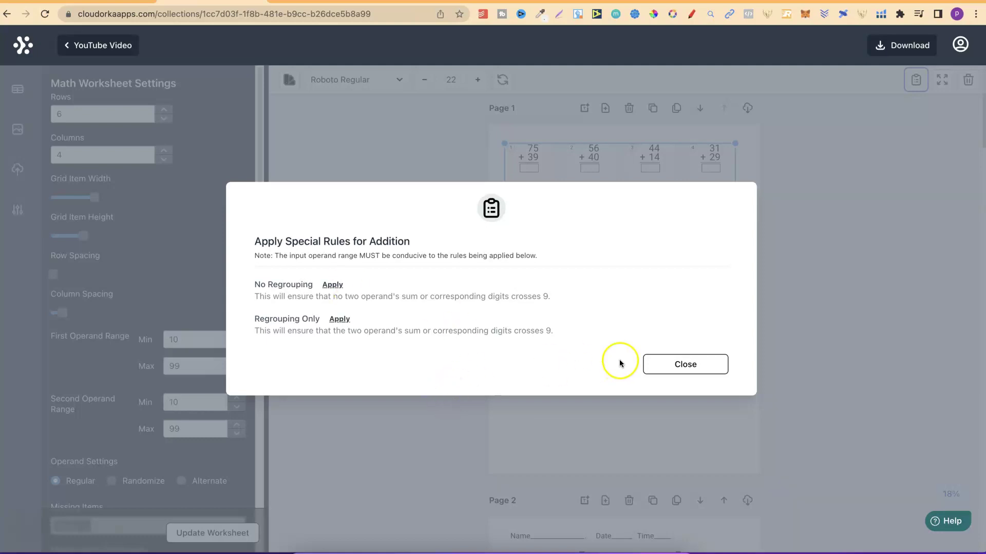
left_click(655, 362)
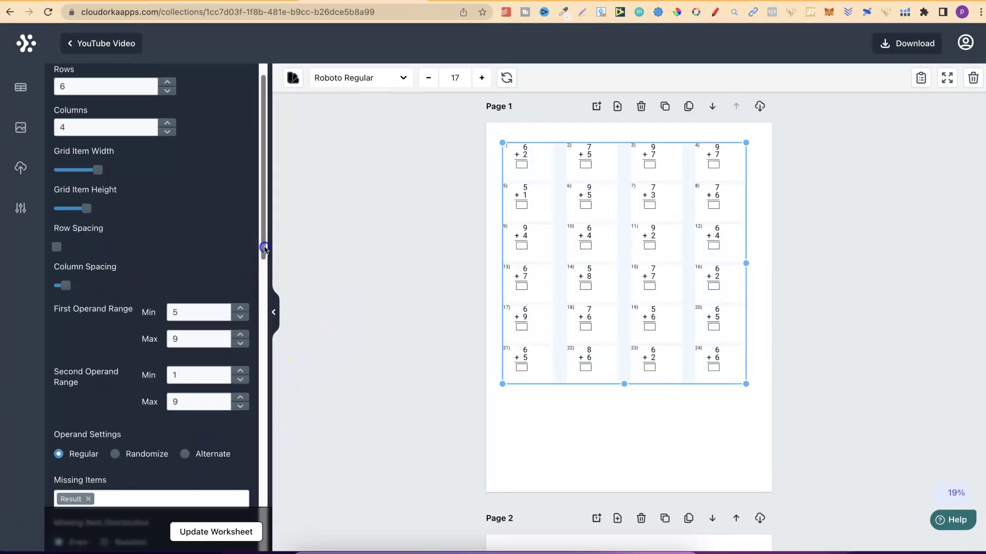
Review the Missing Items choices for the addition worksheet, leaving the selection as it is.
left_click_drag(262, 230, 263, 346)
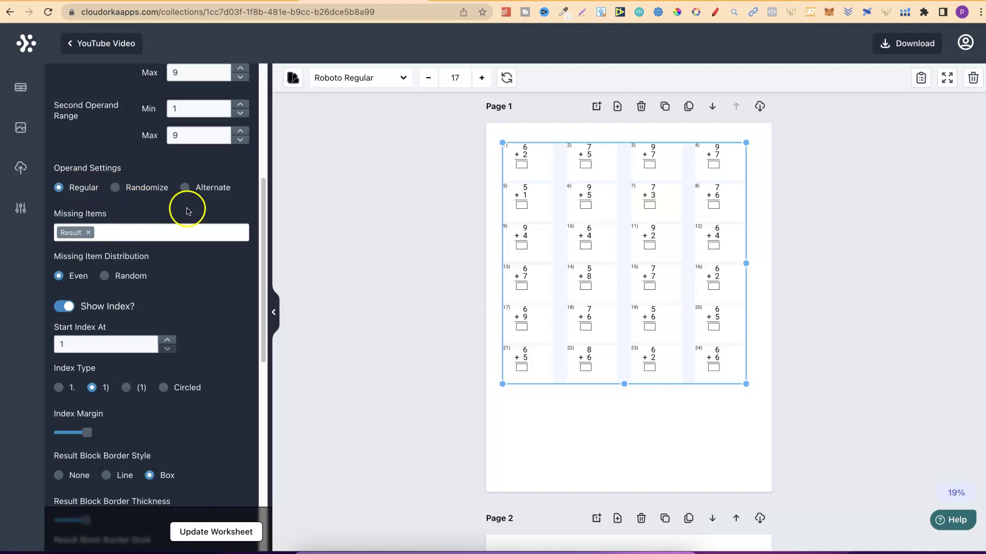
left_click(159, 233)
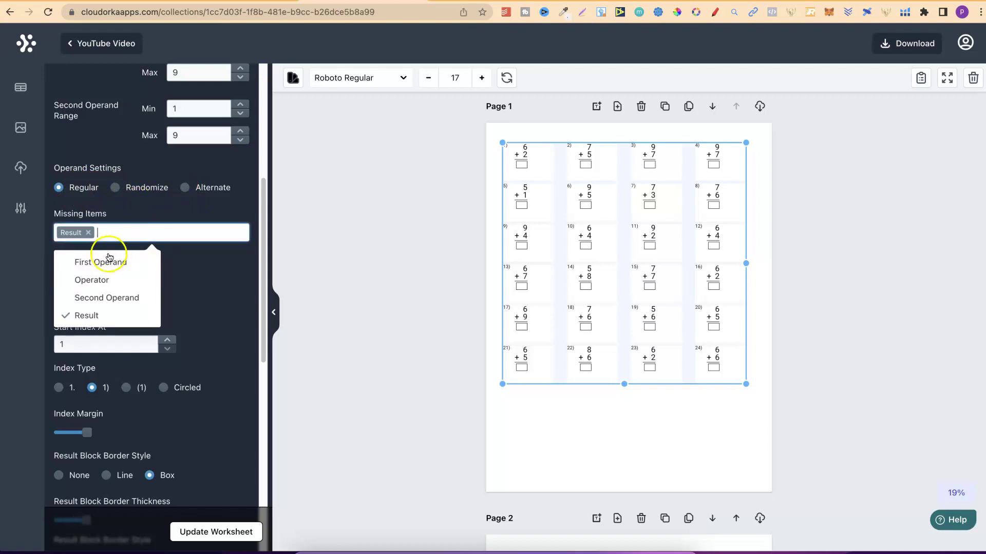
left_click(302, 249)
left_click(164, 234)
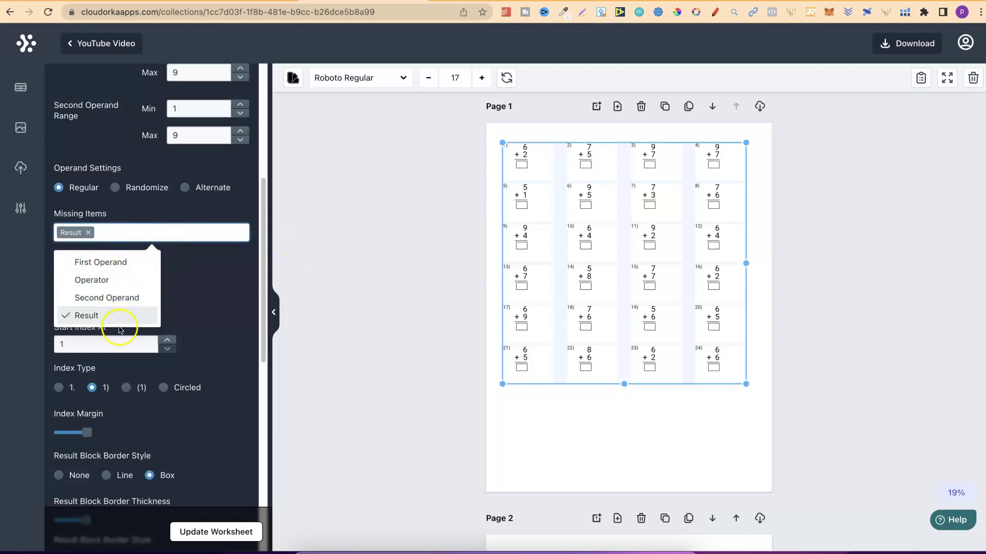
left_click(236, 327)
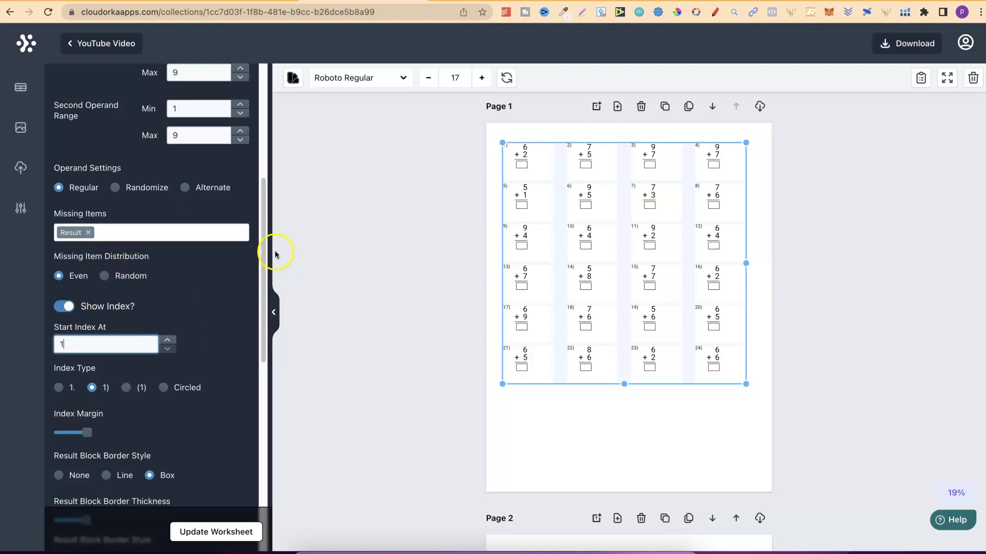
Try the (1) index type on the addition worksheet, switch it to Circled and update the worksheet.
scroll(263, 245, "down", 4)
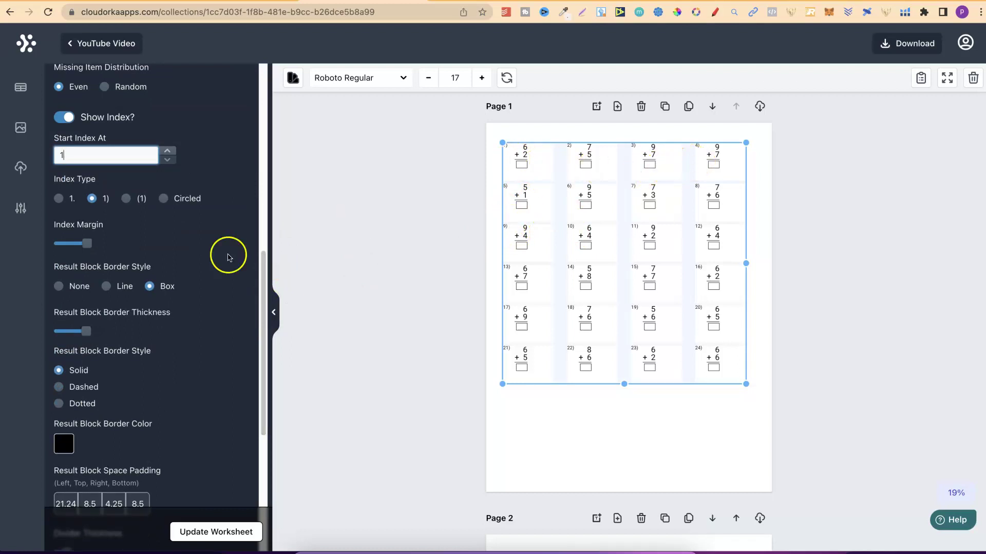
left_click(126, 199)
left_click(190, 531)
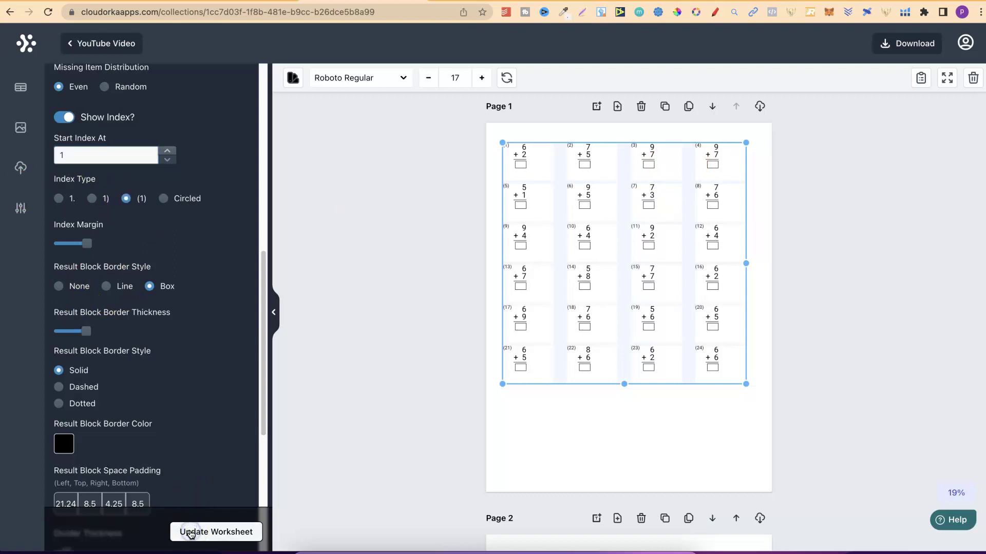
left_click(163, 199)
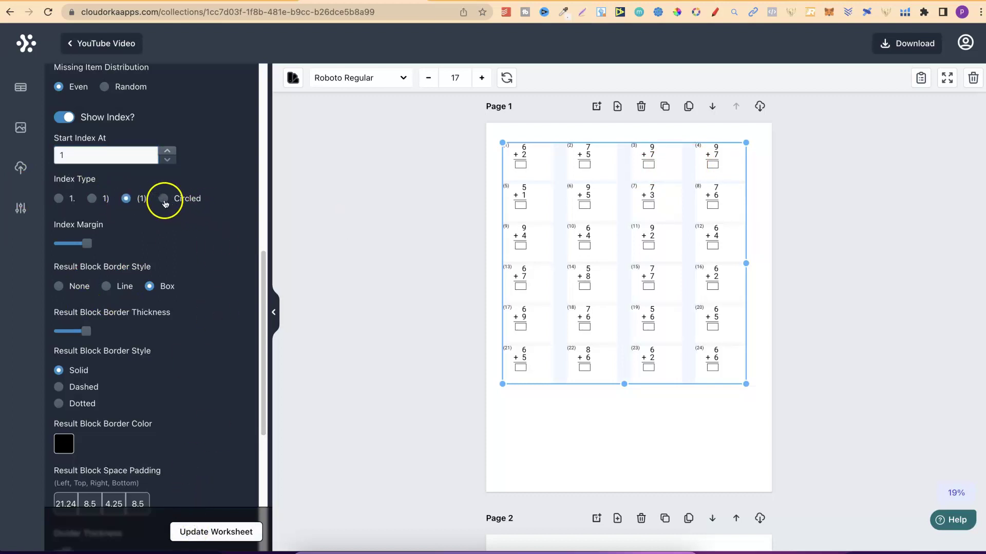
left_click(212, 533)
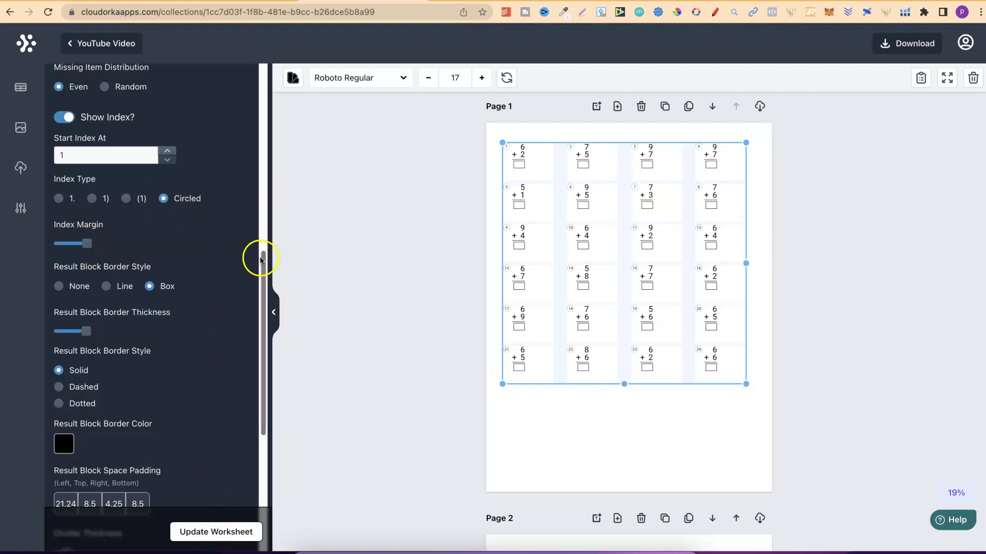
Change the addition worksheet's font to Acme Regular.
left_click_drag(262, 259, 273, 376)
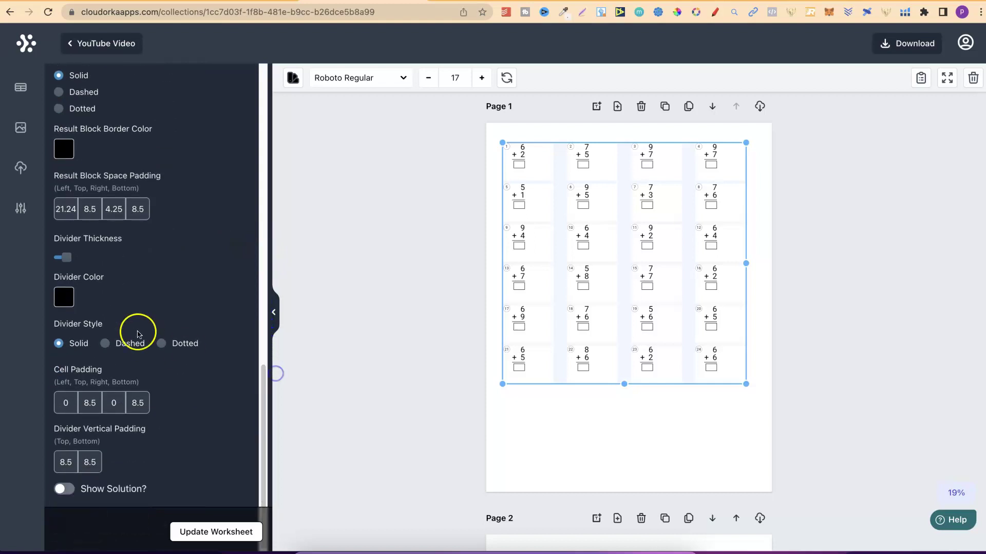
left_click_drag(259, 440, 262, 333)
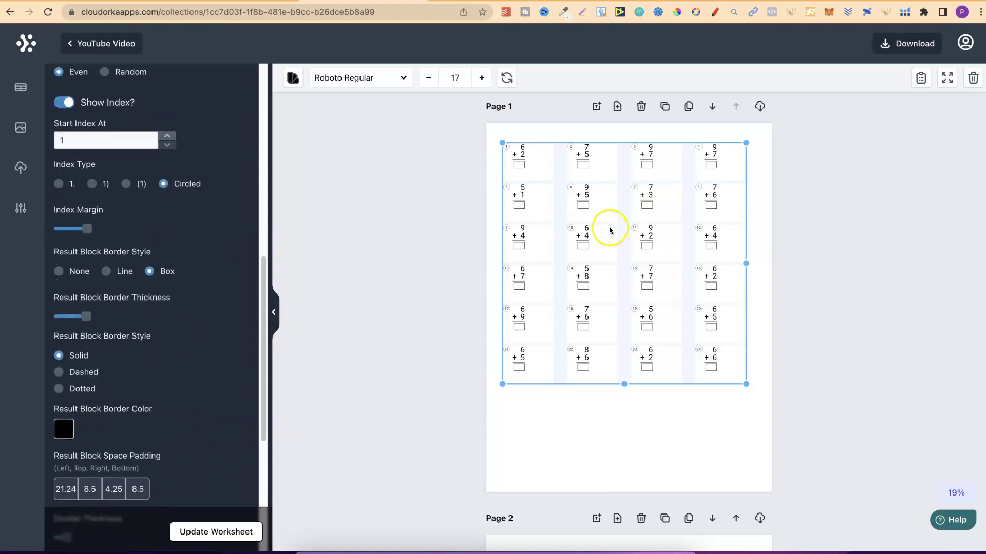
left_click(362, 82)
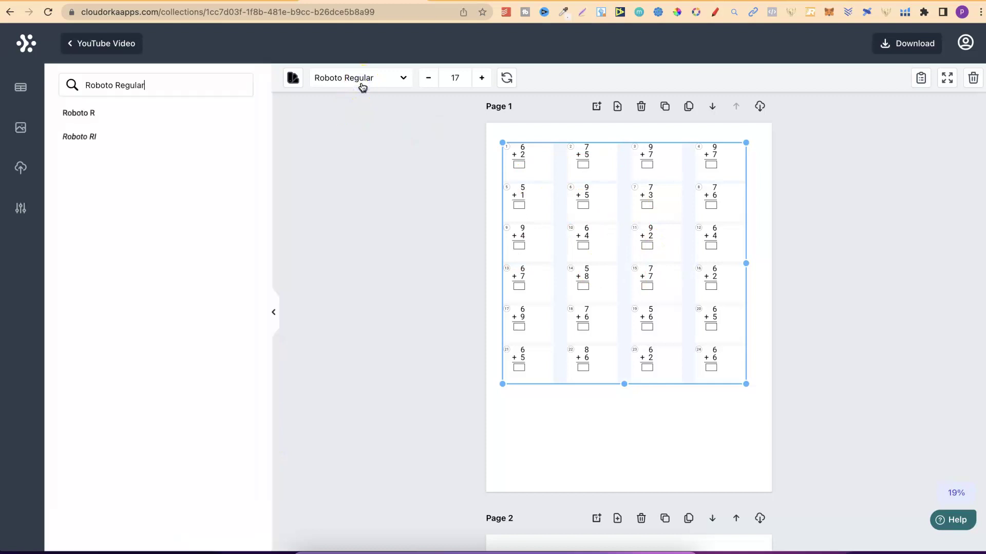
left_click(145, 90)
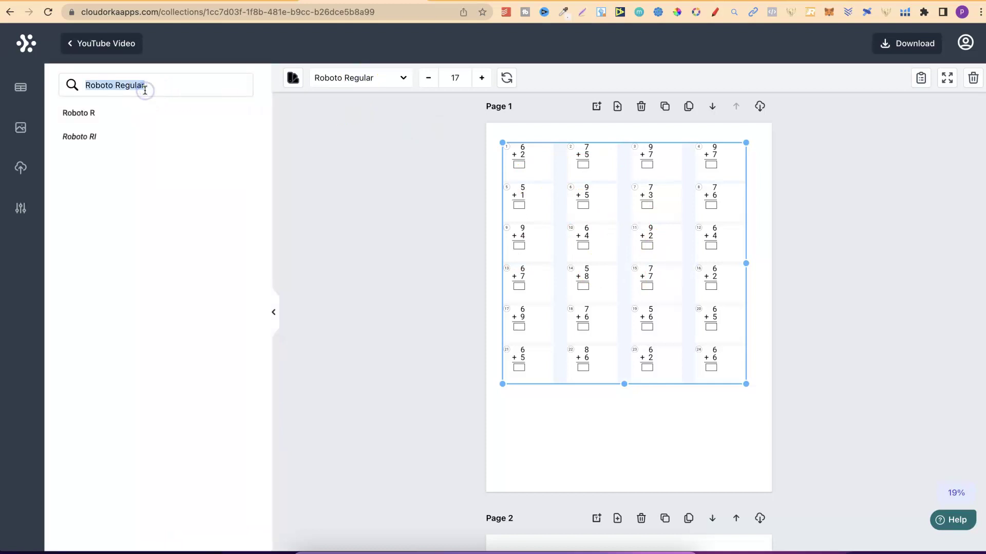
key("BackSpace")
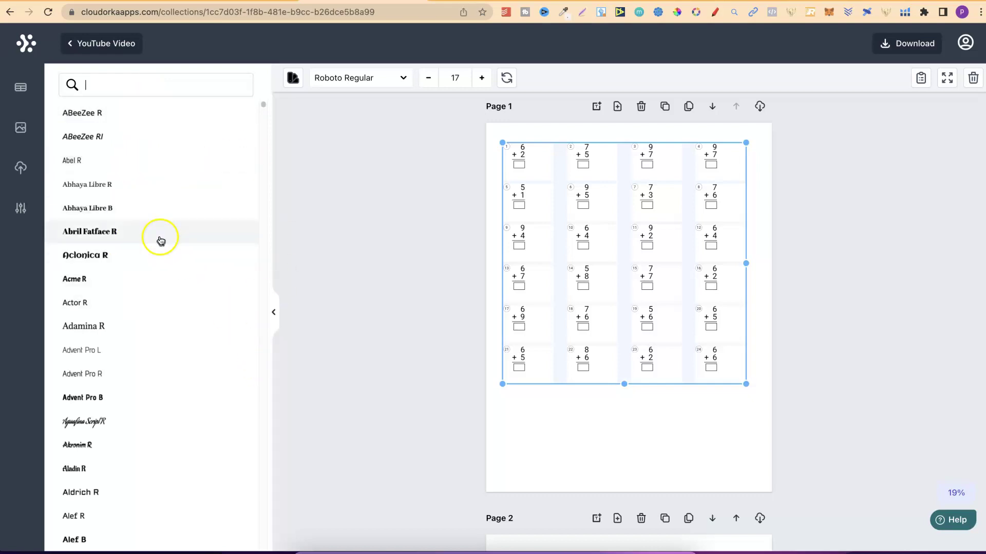
left_click(148, 284)
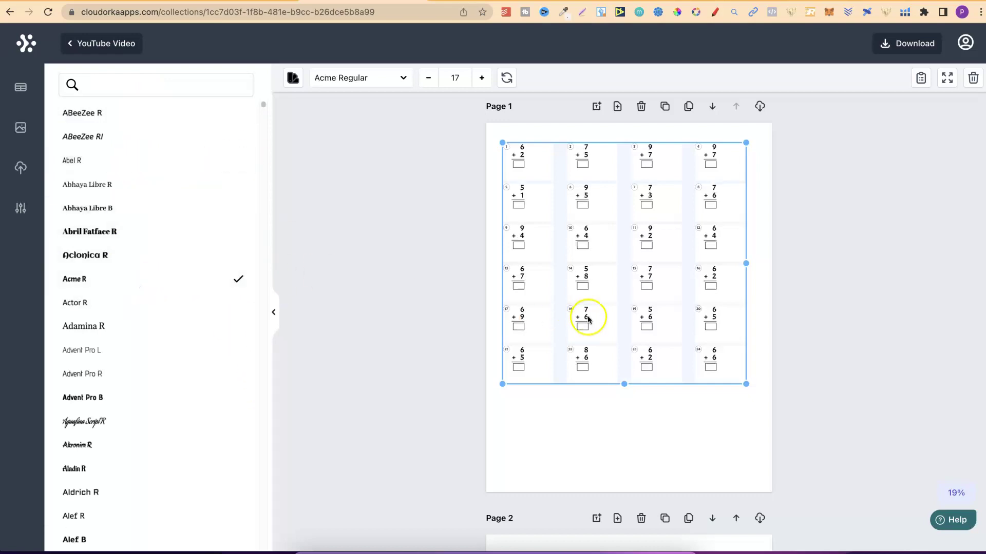
Increase the addition worksheet's font size to 22.
left_click(483, 82)
left_click(483, 82)
left_click(483, 83)
left_click(483, 82)
left_click(483, 82)
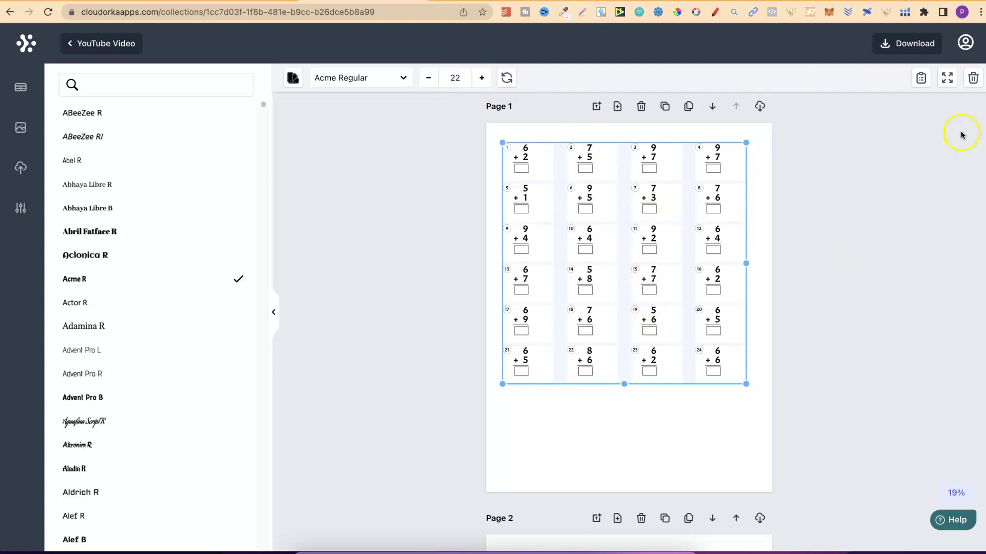
Inspect the equation grid and the heading of the Substraction worksheet on page 2.
scroll(628, 313, "down", 6)
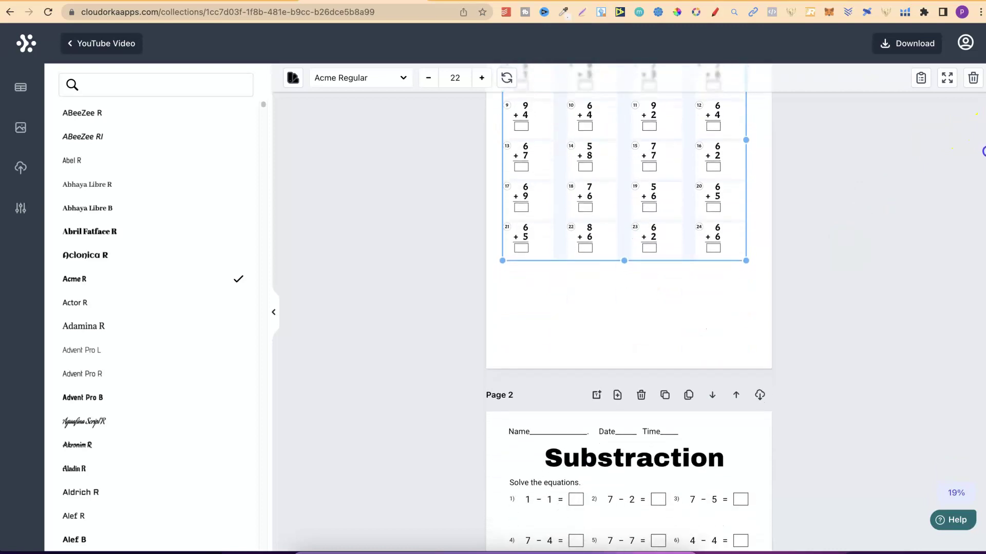
scroll(628, 313, "down", 3)
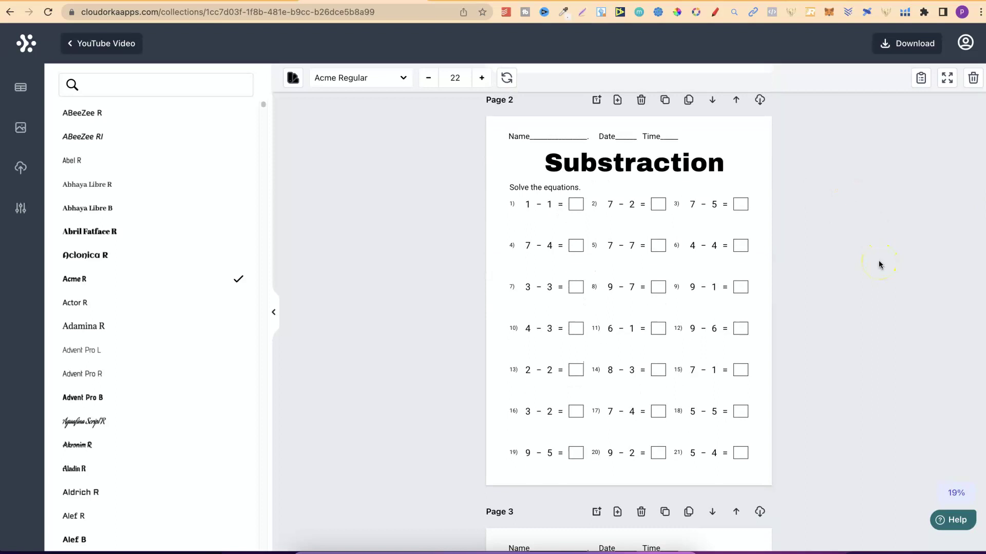
left_click(623, 268)
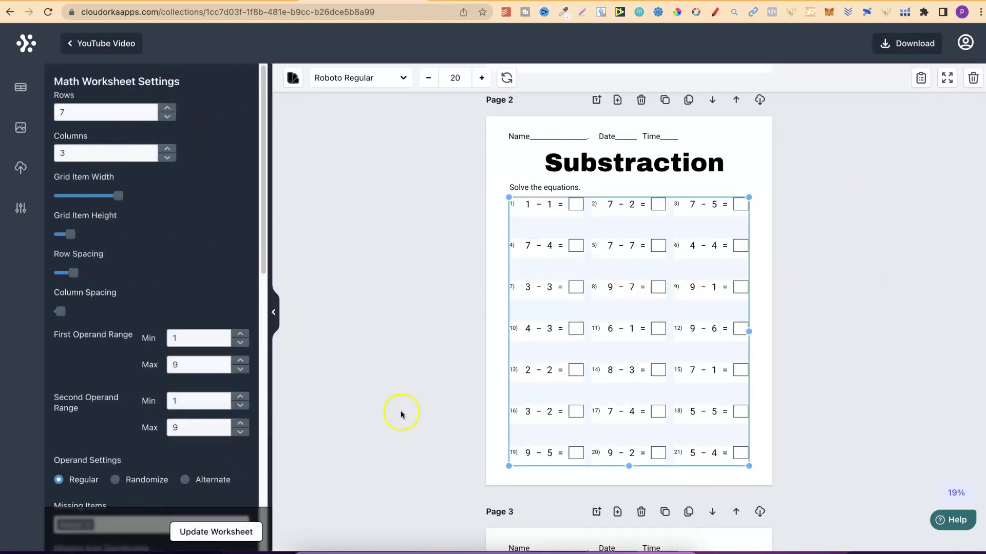
left_click(628, 173)
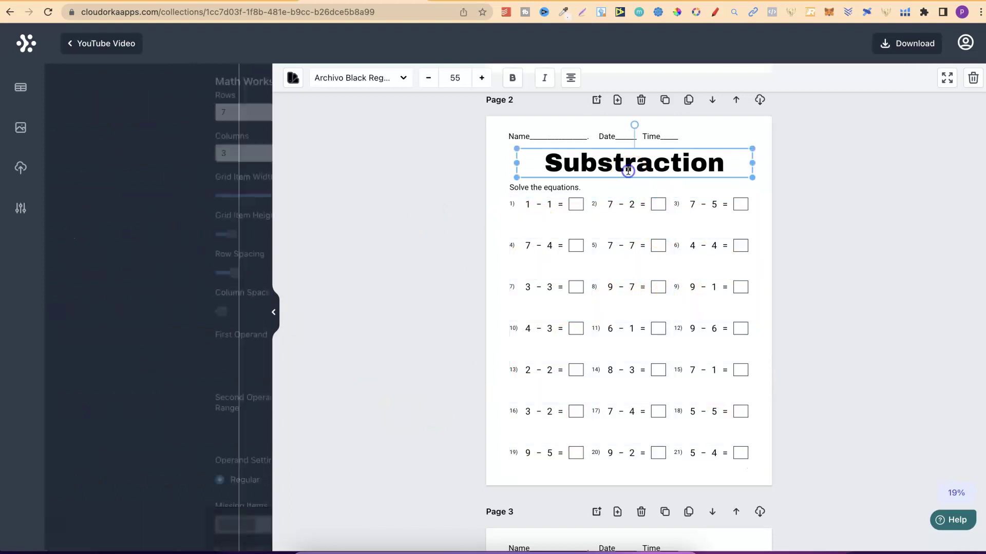
left_click(856, 205)
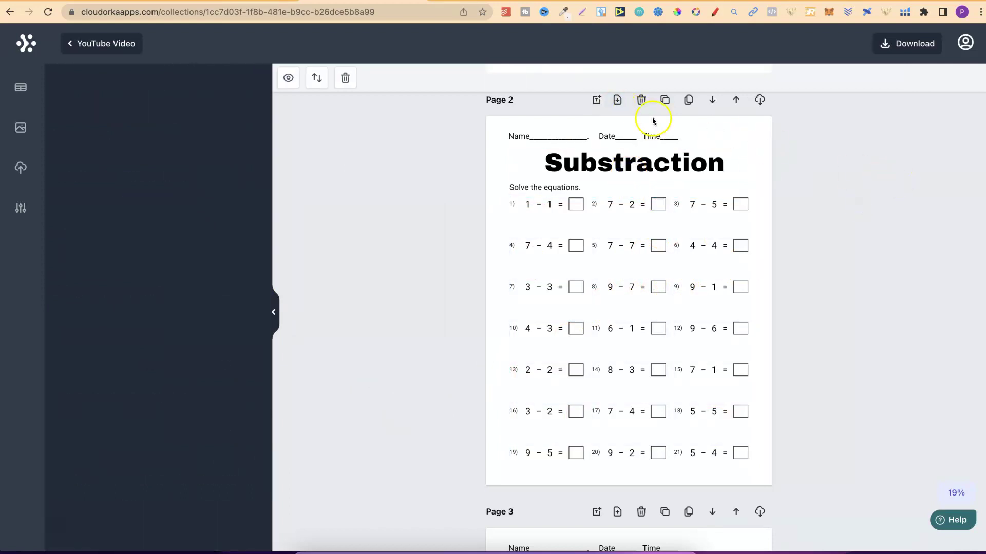
Add a text box to page 2, centre-align its placeholder text and delete the box again.
left_click(595, 102)
left_click(605, 300)
double_click(608, 302)
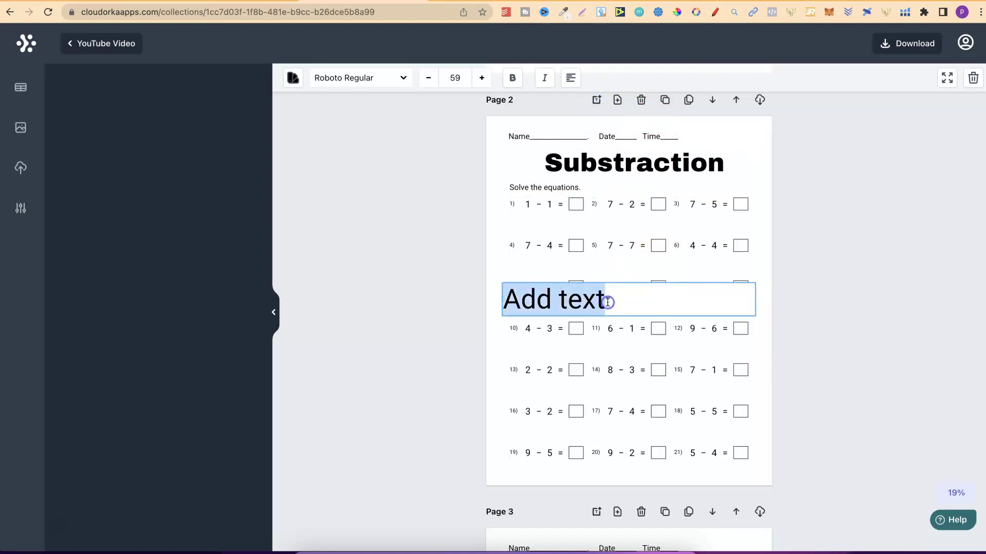
left_click(367, 78)
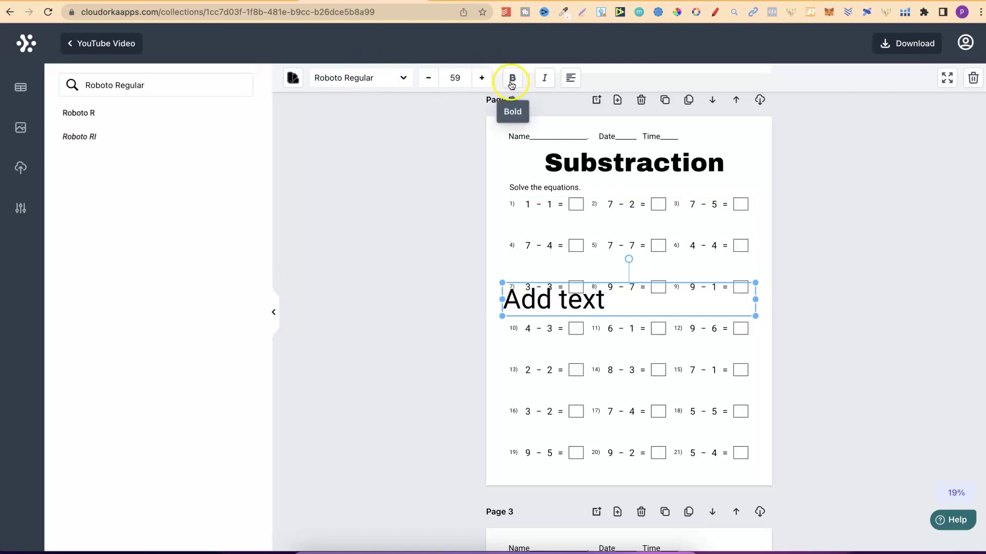
left_click(571, 79)
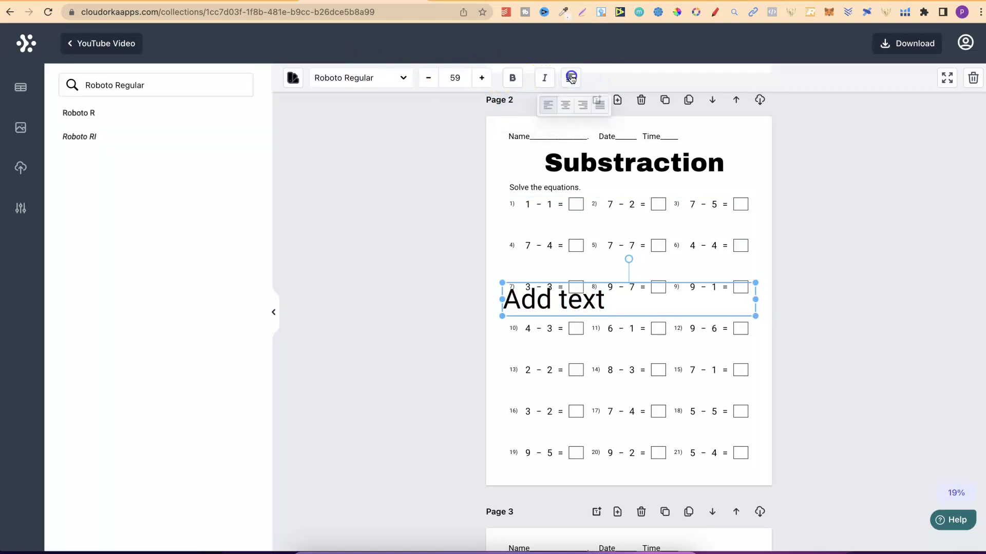
left_click(567, 105)
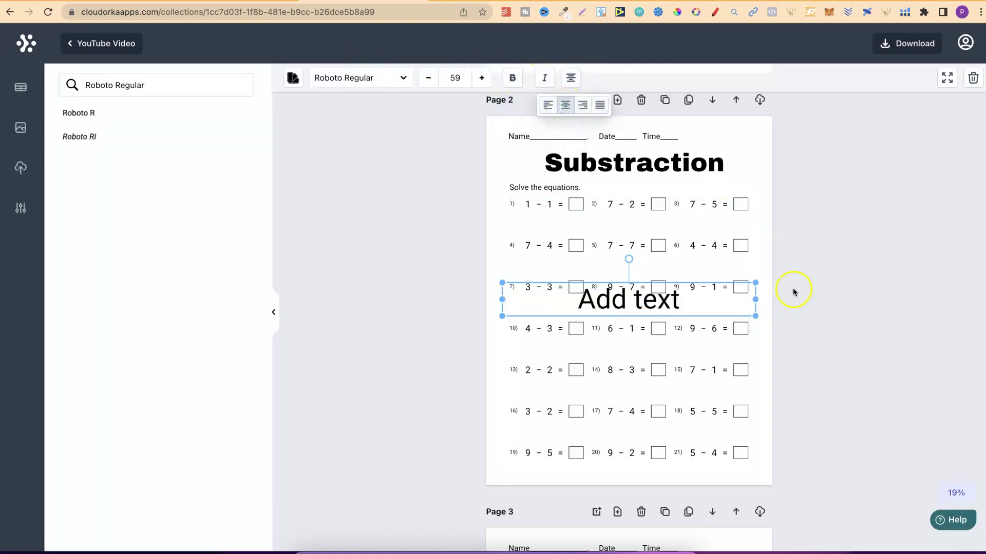
left_click(972, 79)
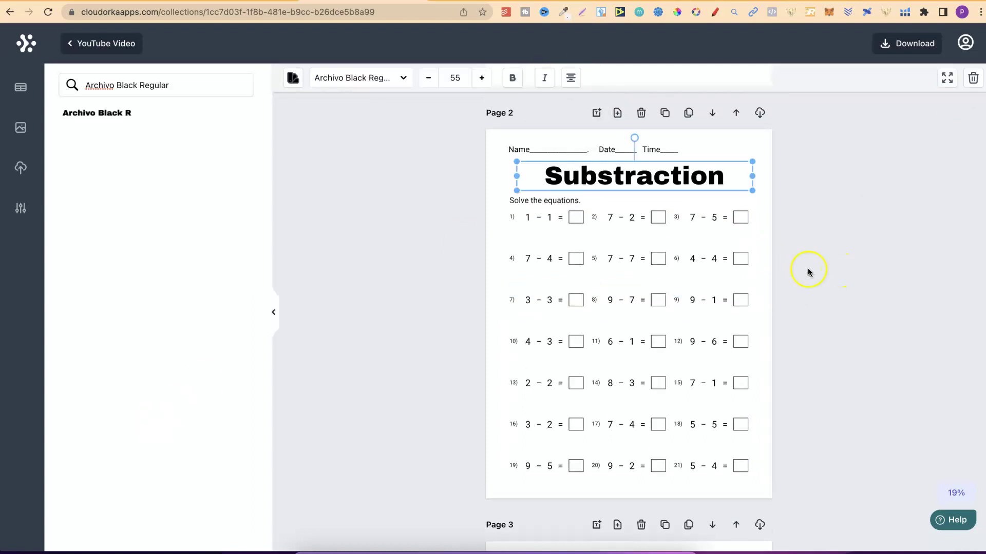
Clone the Substraction worksheet on page 2 and clone its copy on page 3 as well.
left_click(808, 271)
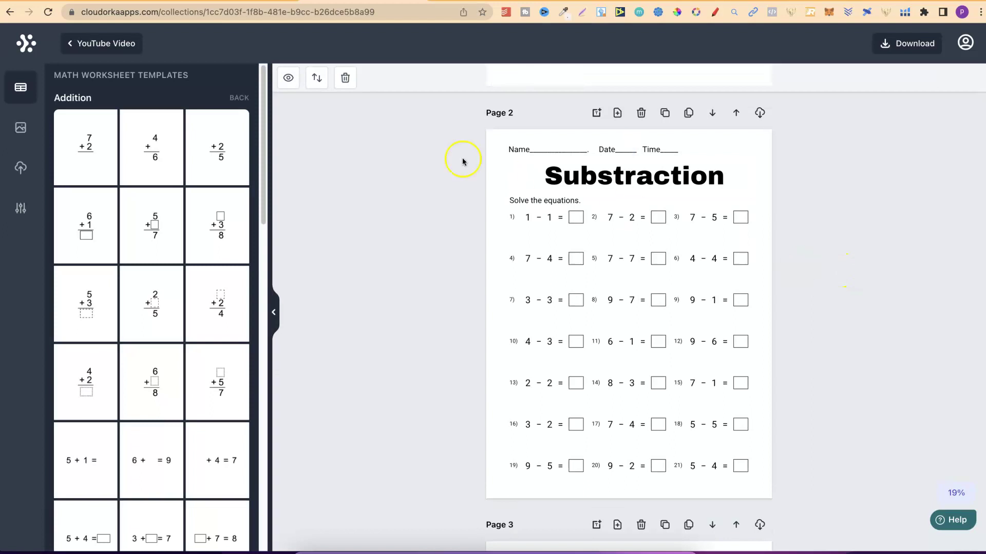
left_click(235, 97)
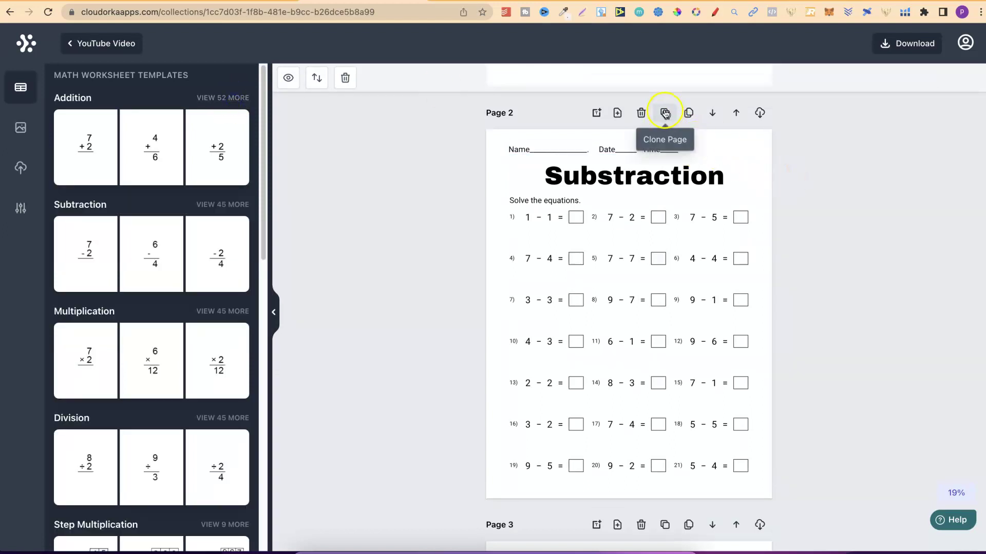
left_click(665, 112)
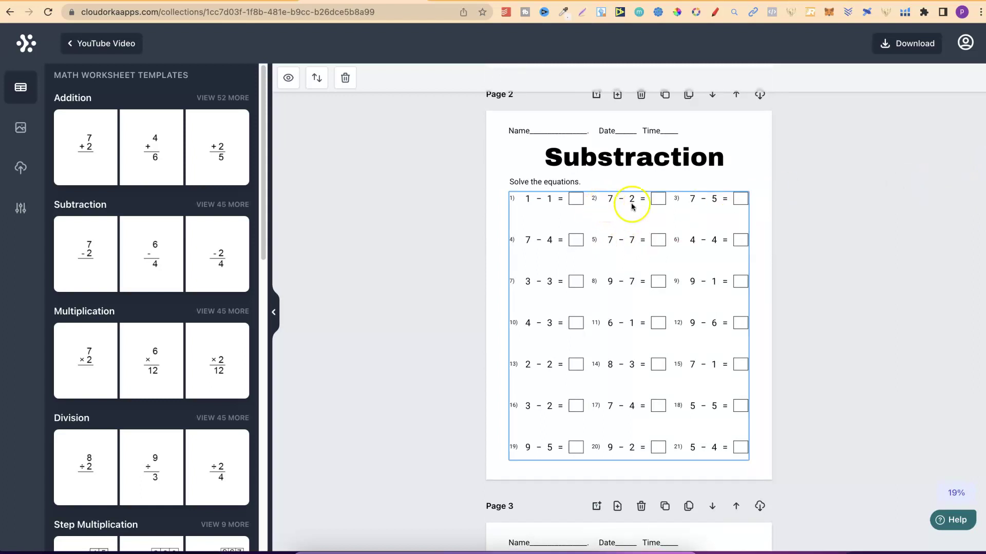
scroll(978, 150, "down", 5)
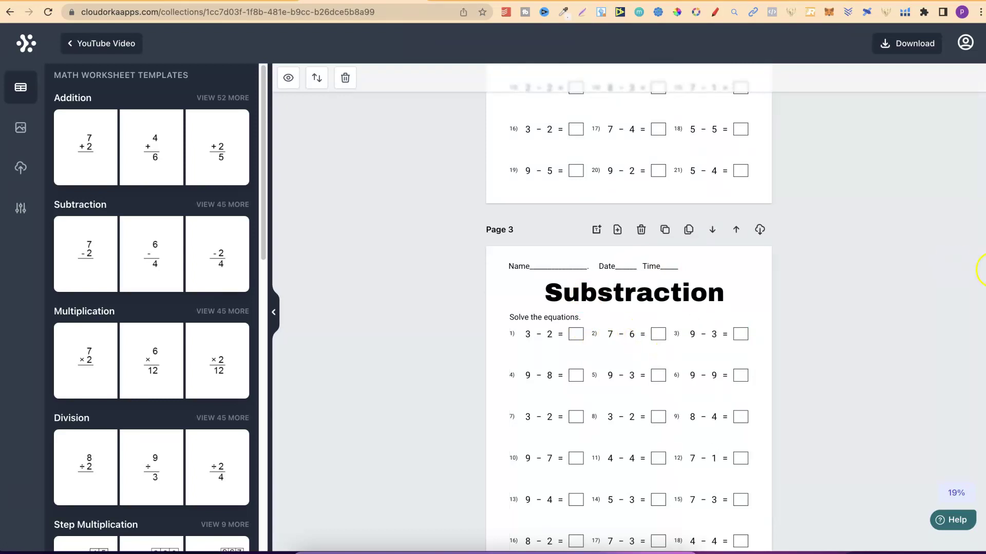
scroll(983, 253, "down", 2)
left_click(666, 107)
scroll(982, 257, "down", 8)
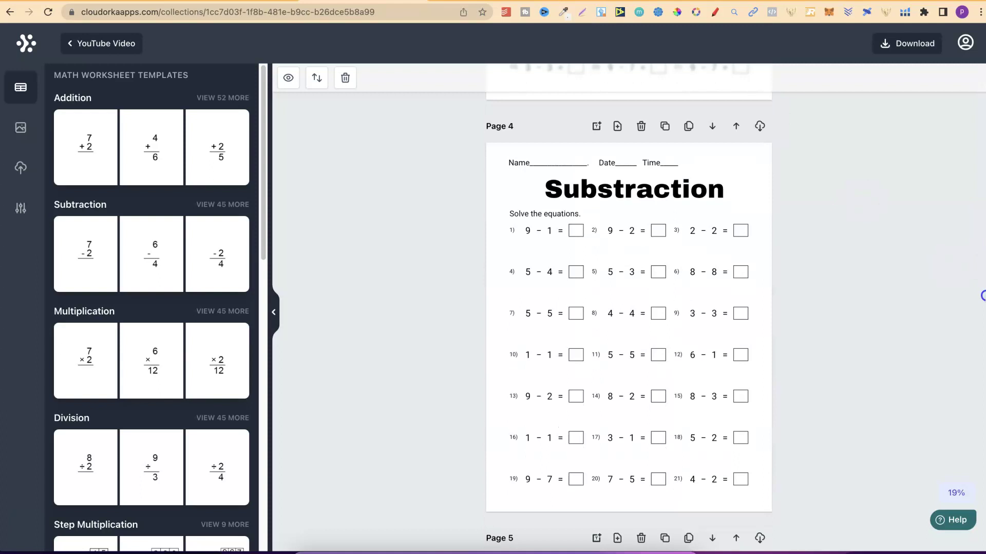
Compare the equations on the Substraction worksheets on pages 2 to 4 and check the Bulk Clone option.
scroll(983, 295, "up", 7)
left_click(531, 348)
left_click(734, 189)
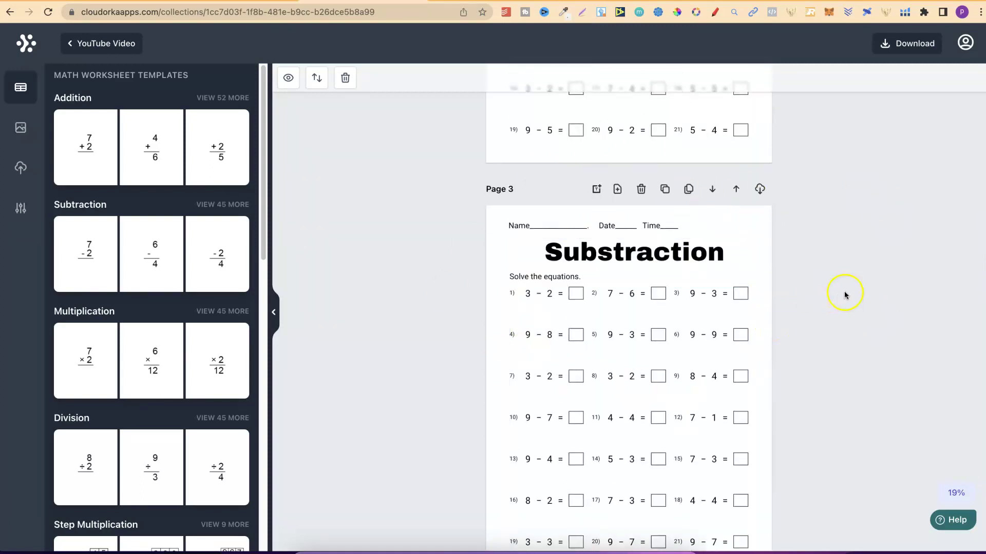
left_click_drag(978, 229, 984, 179)
left_click(686, 114)
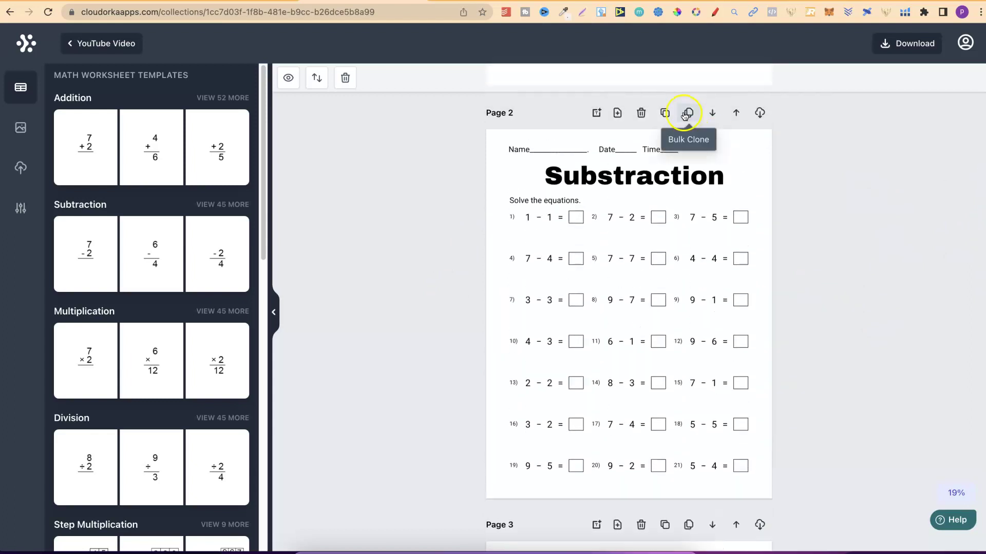
left_click_drag(984, 161, 985, 273)
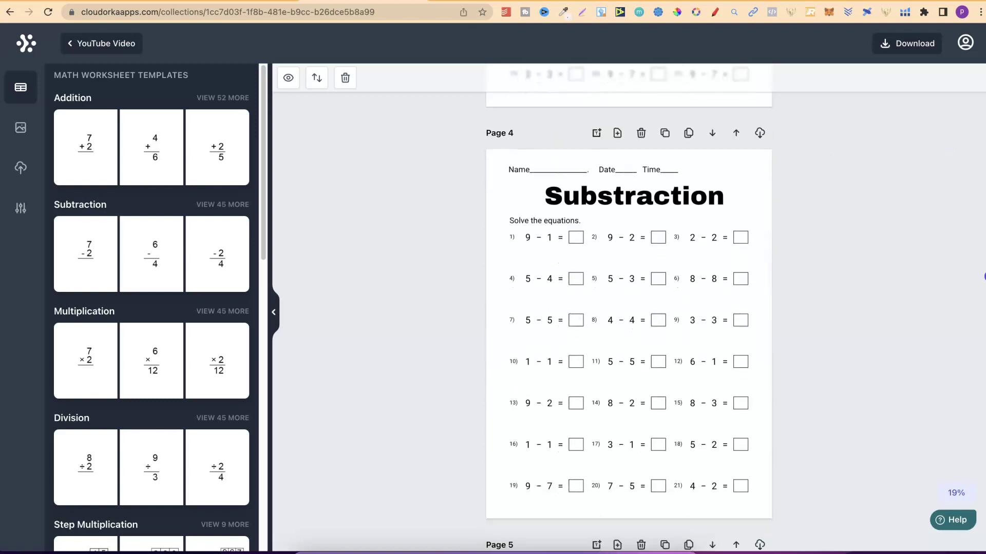
left_click(532, 237)
left_click(665, 225)
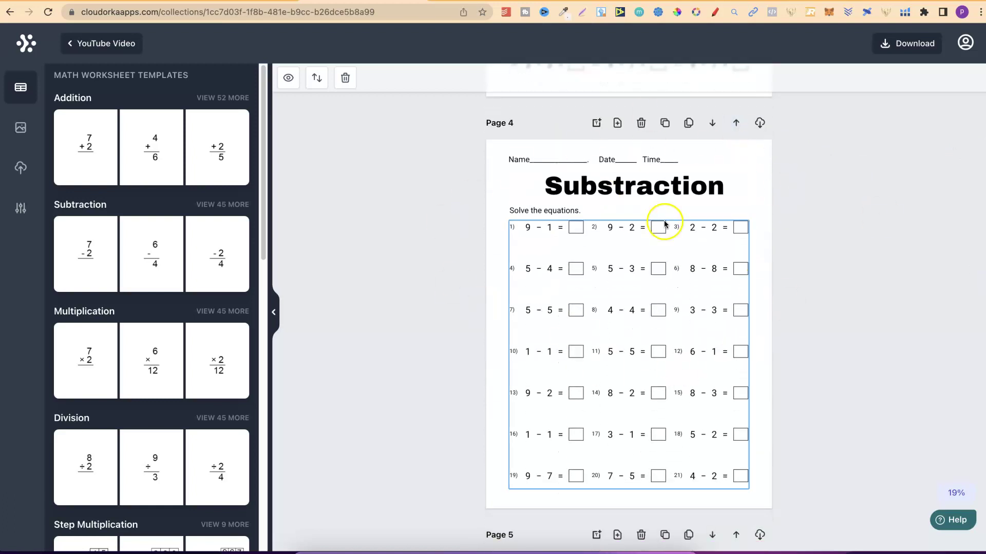
Review page 4's equation grid settings, the worksheet template categories, and the page's heading, instruction and name-line text.
left_click(638, 306)
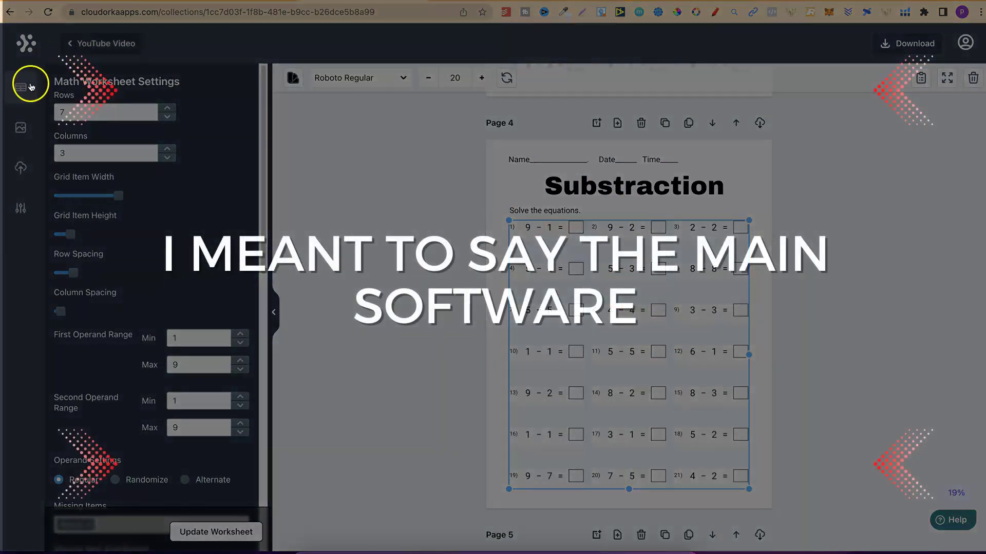
left_click(17, 91)
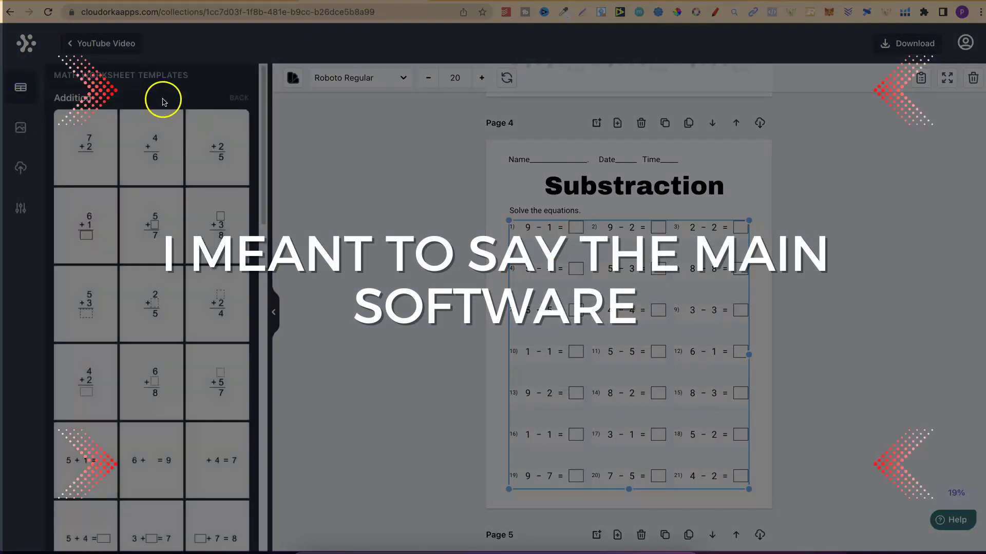
left_click(239, 98)
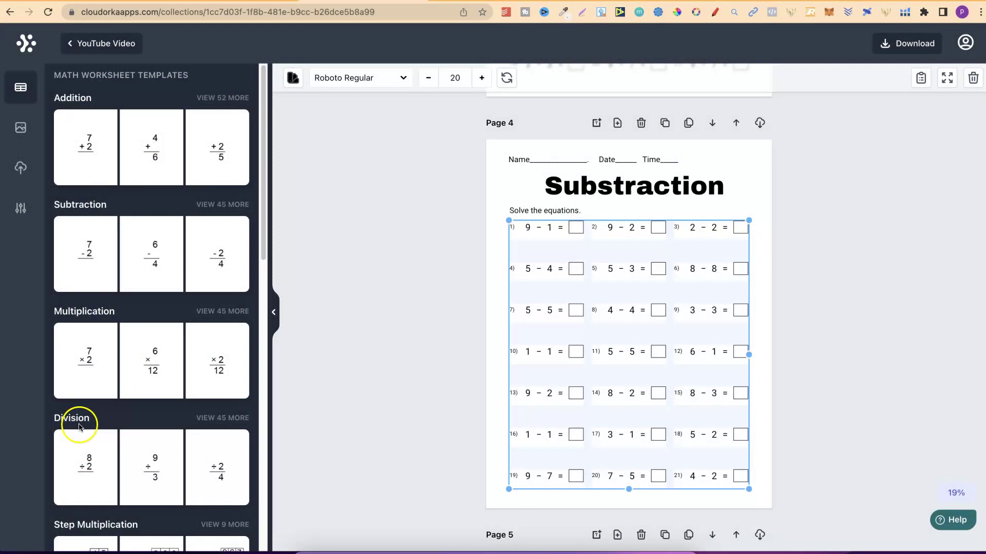
left_click(661, 188)
left_click(579, 210)
left_click(595, 158)
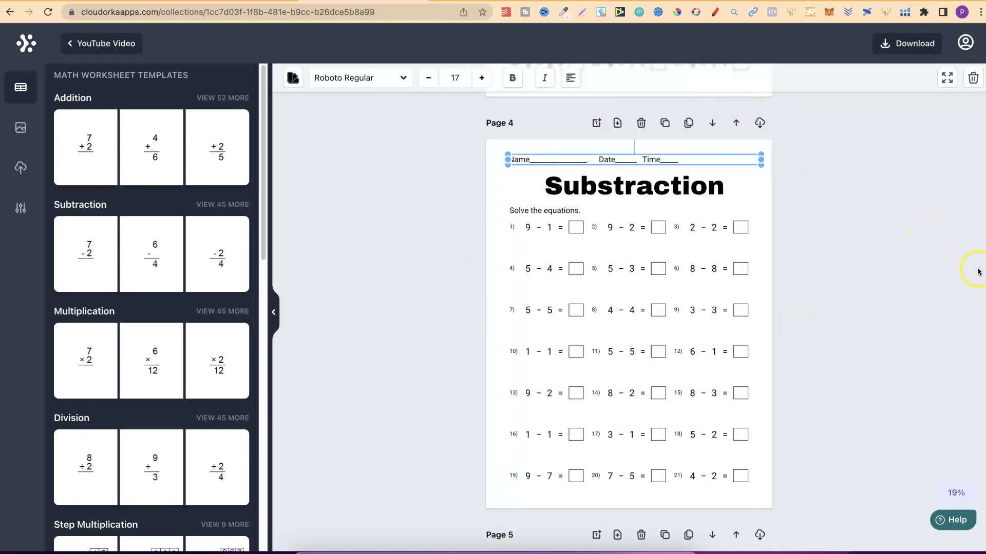
Look through the worksheets down to page 6 and select the decorative border around the Multiplication worksheet.
scroll(628, 308, "down", 10)
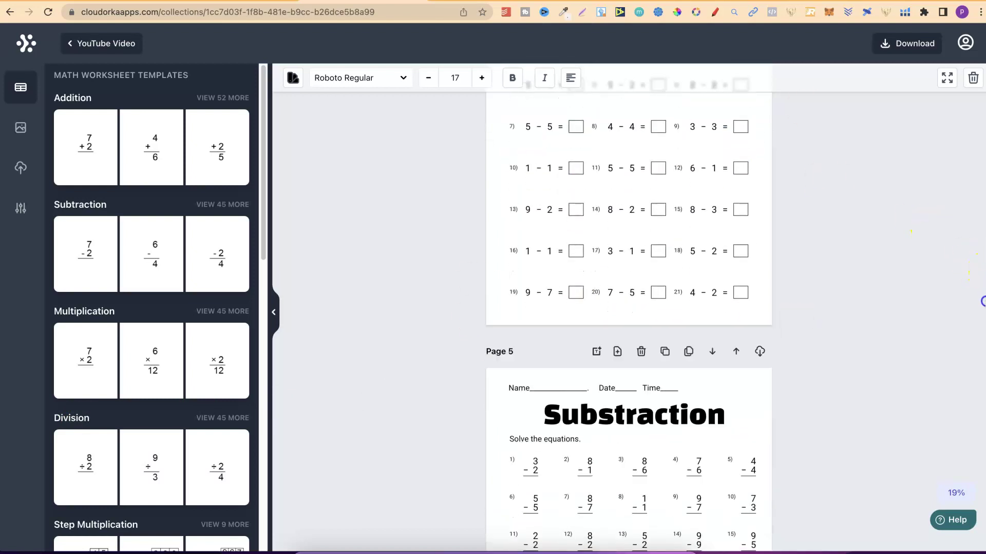
scroll(628, 308, "down", 7)
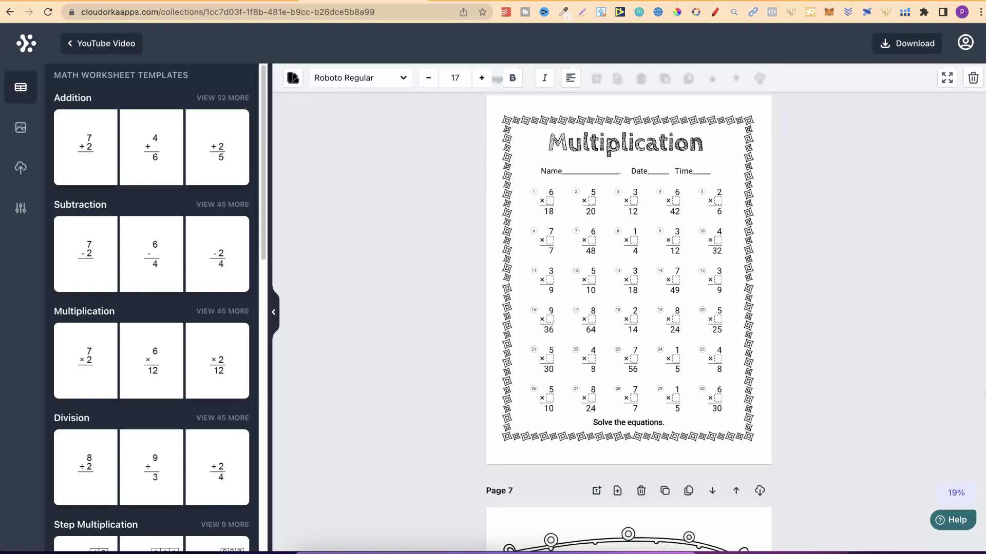
scroll(628, 308, "up", 1)
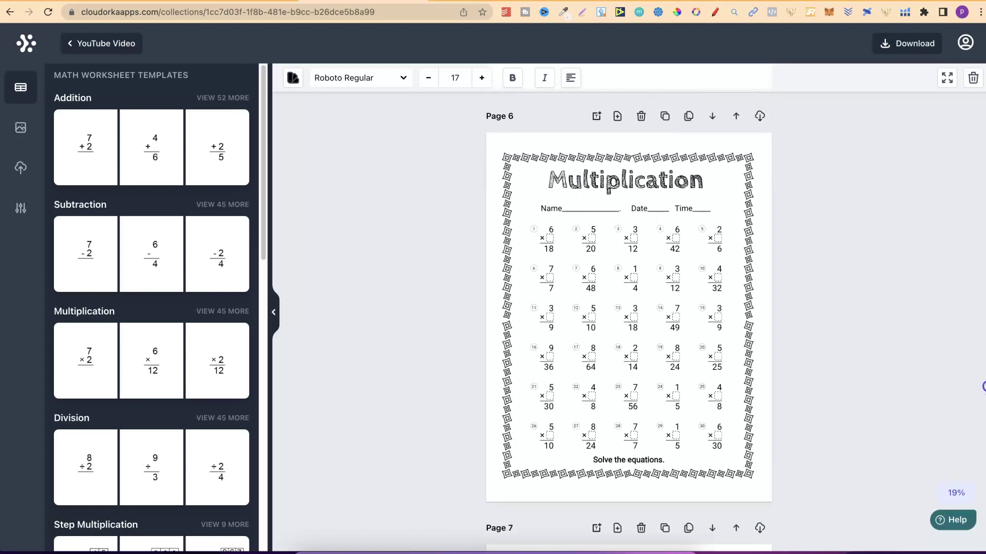
left_click(680, 180)
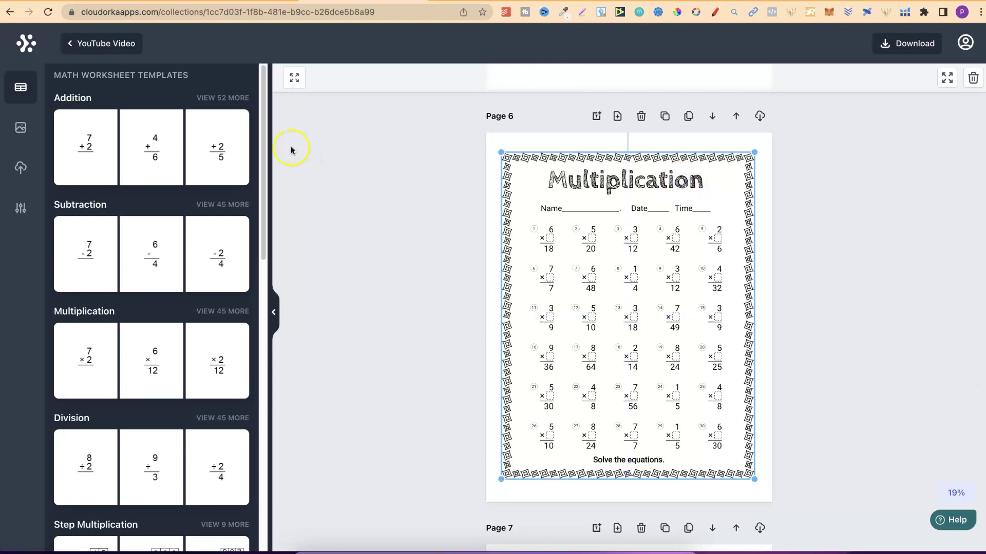
Browse the image library's categories and view the area for uploading custom images.
left_click(21, 127)
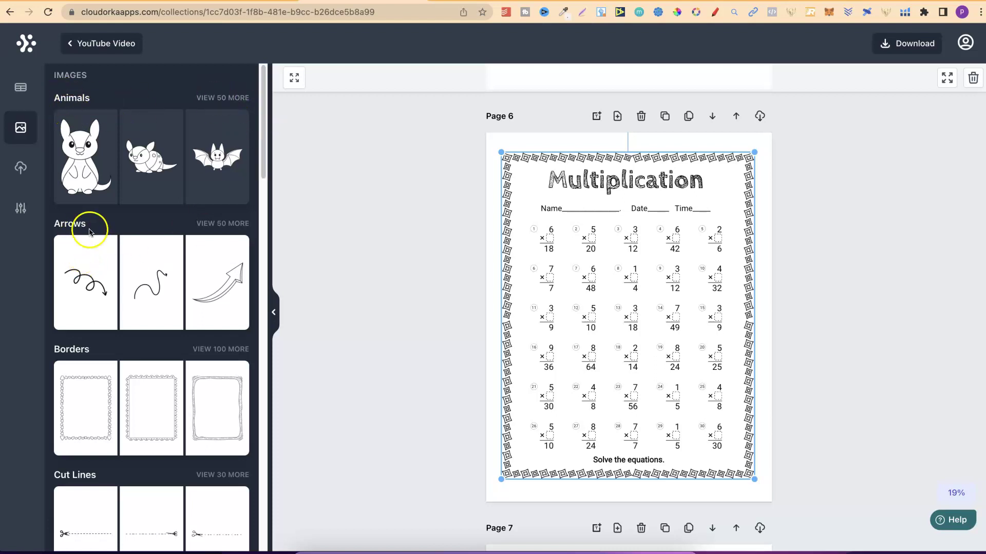
left_click_drag(271, 169, 272, 130)
left_click(20, 167)
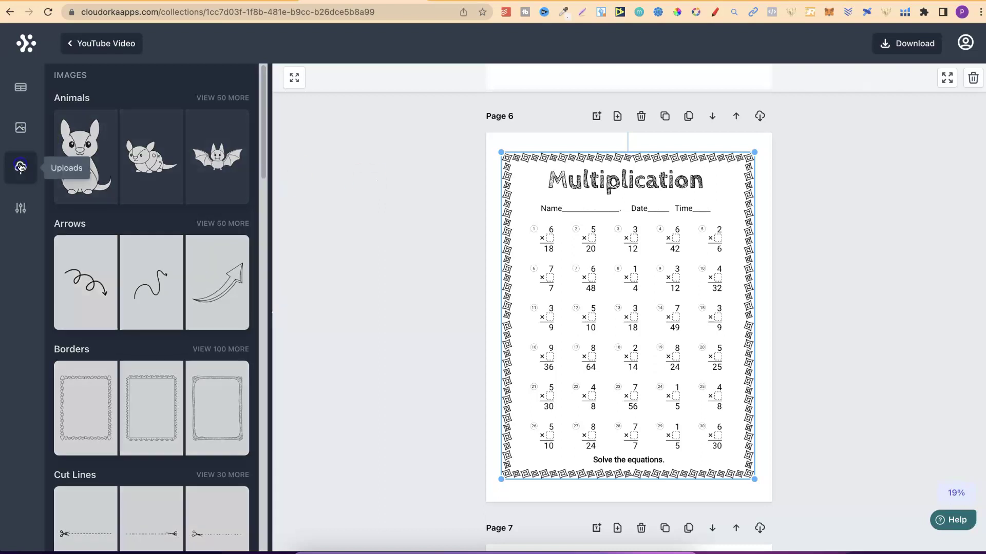
left_click(310, 194)
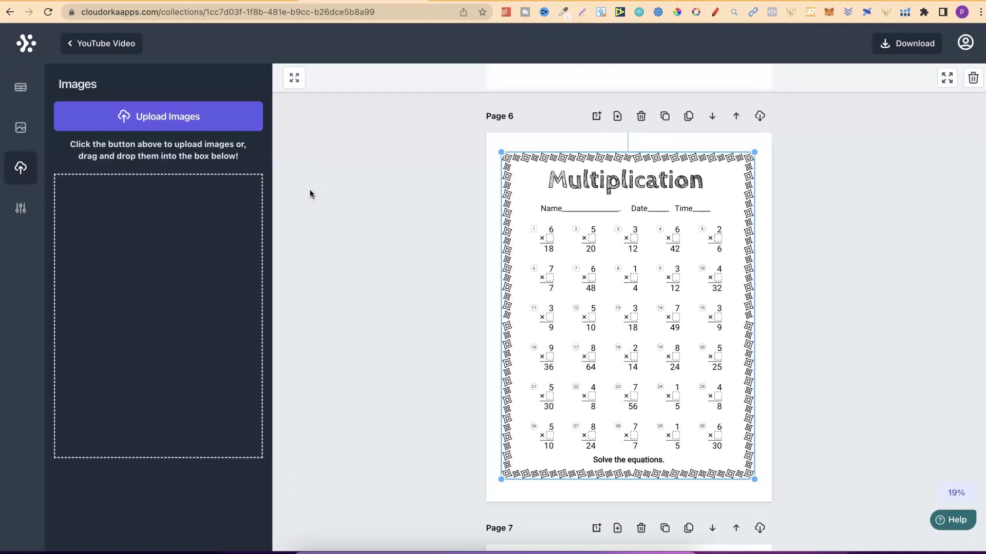
Examine the Division worksheet with its border and bus picture on page 7, and compare the image library and uploads area.
left_click(604, 423)
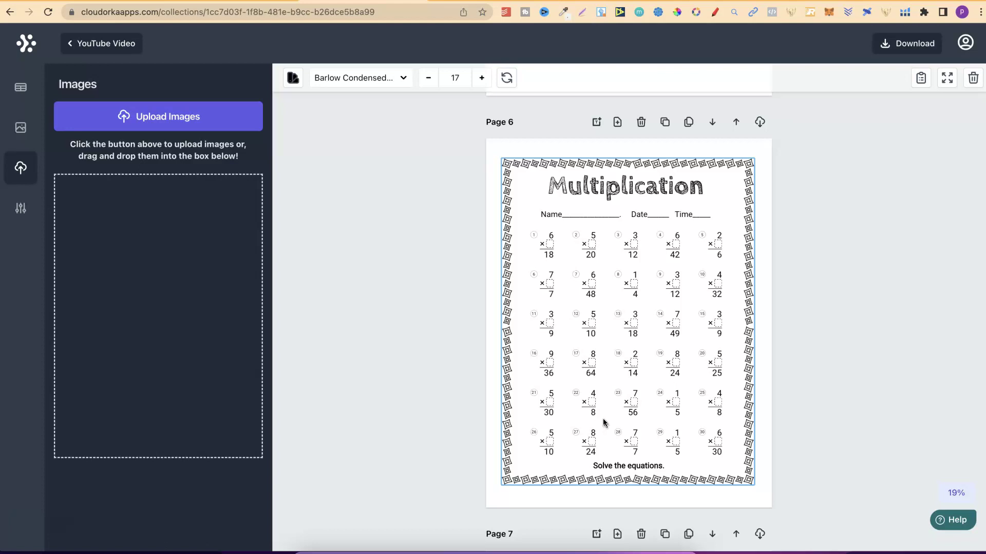
scroll(981, 486, "down", 5)
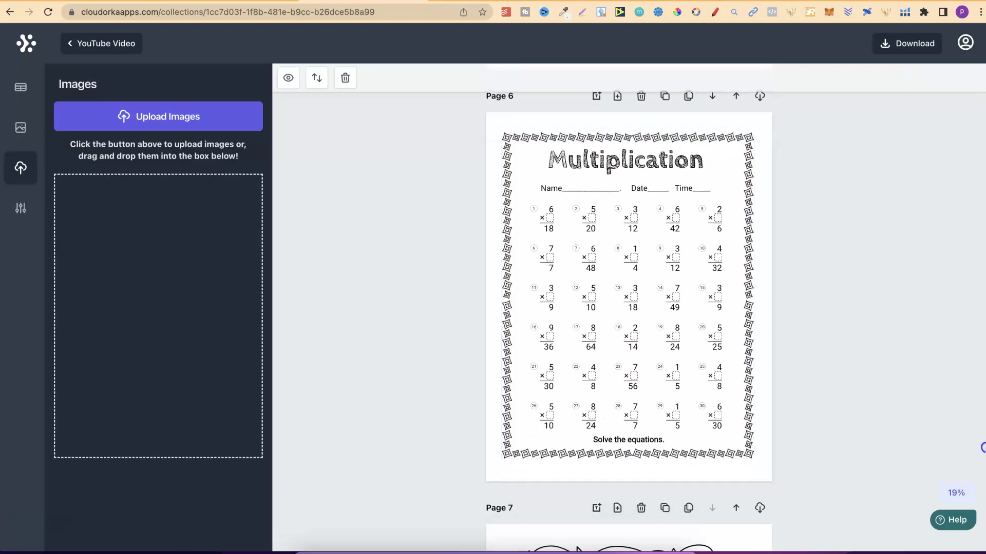
scroll(980, 485, "down", 3)
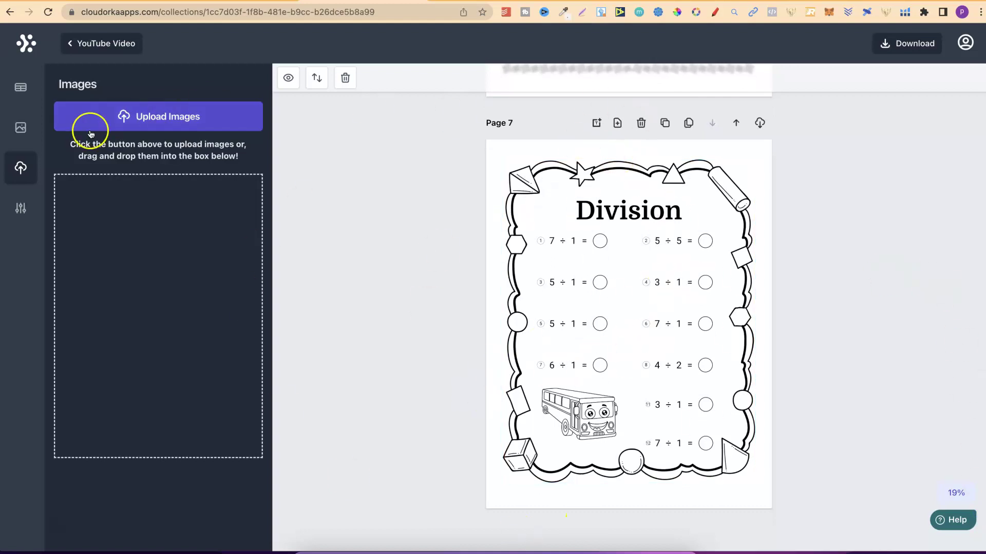
left_click(20, 132)
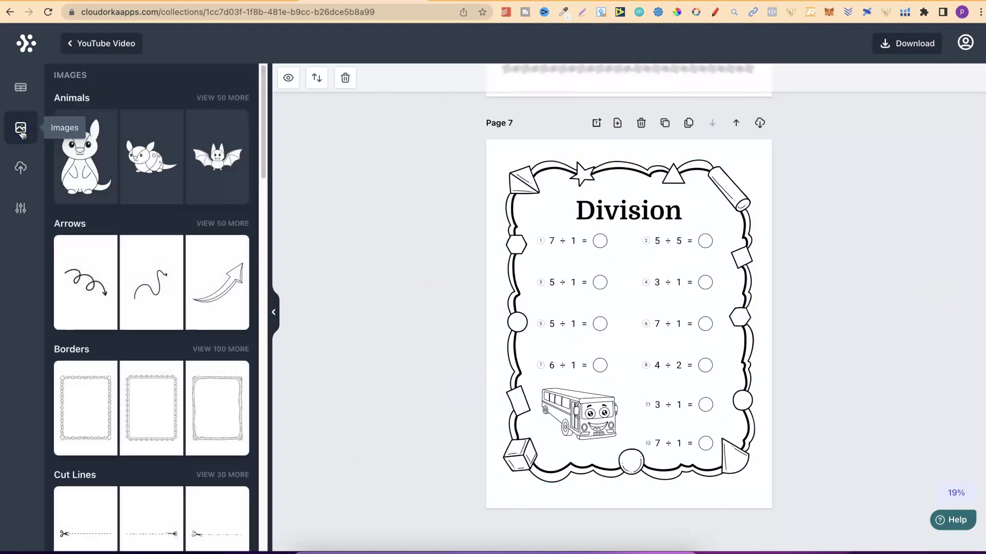
left_click(24, 174)
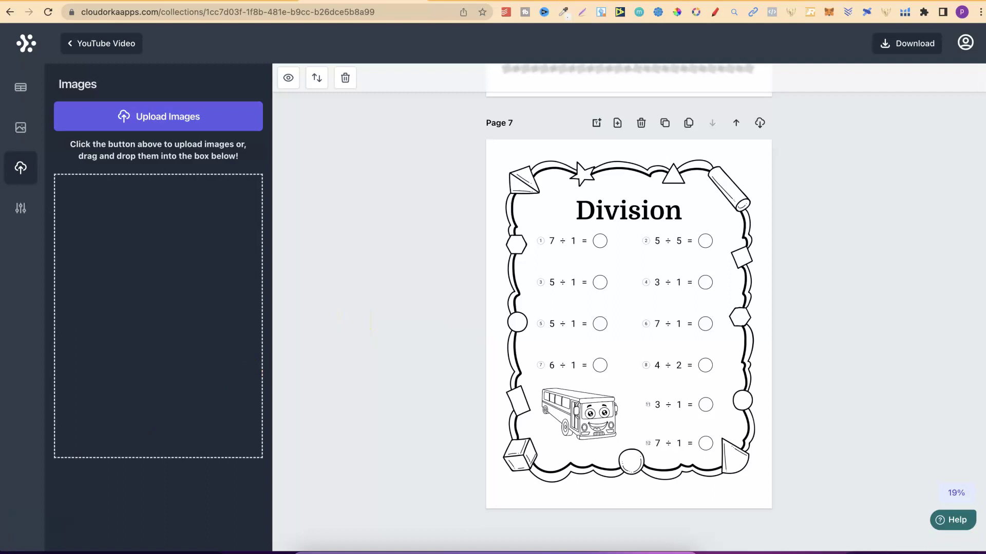
Return from the Addition templates to the overview of all math worksheet template categories.
left_click(20, 87)
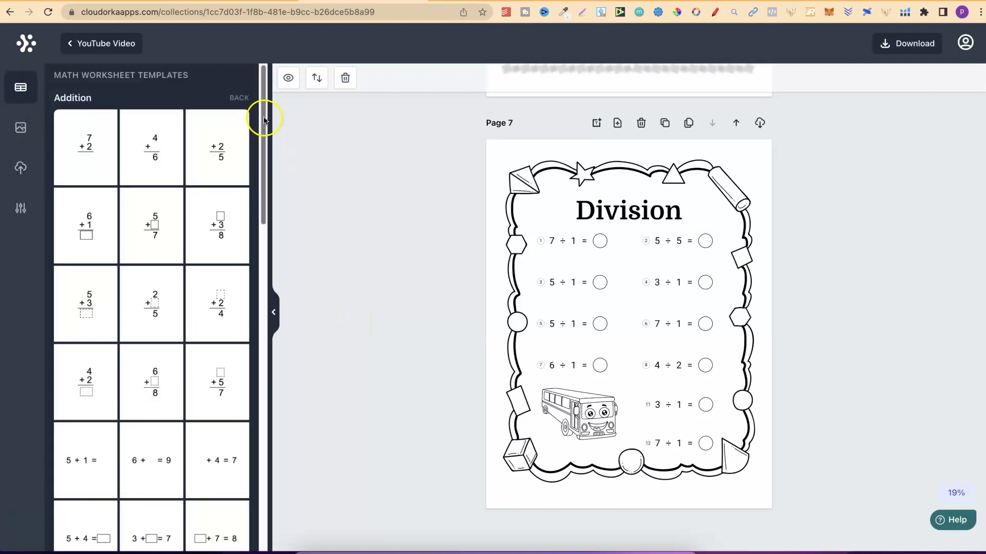
left_click(239, 97)
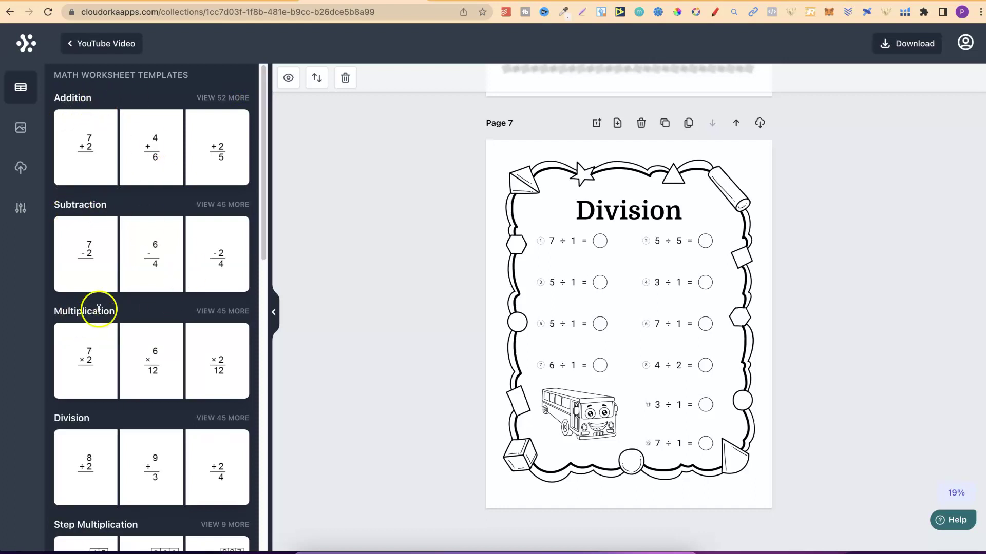
left_click_drag(262, 213, 271, 174)
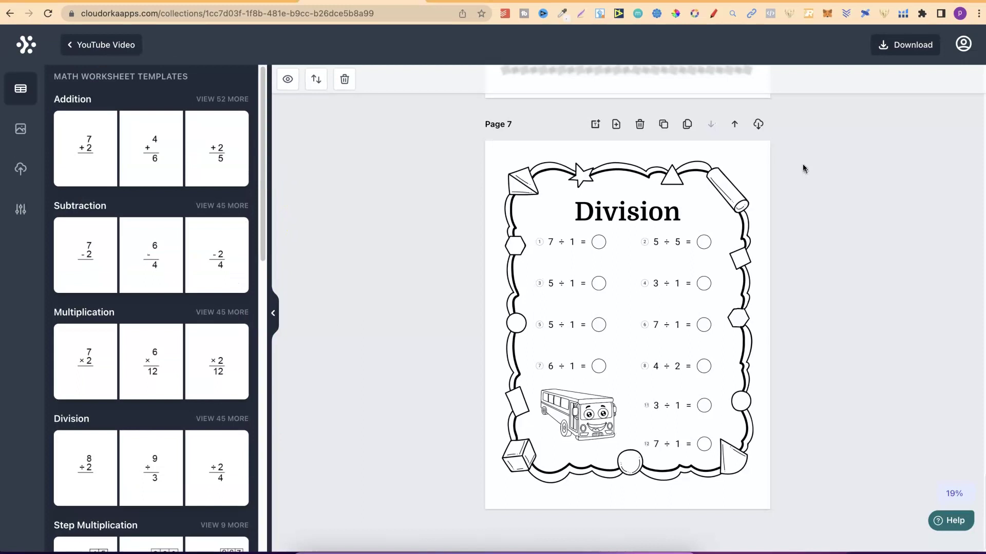
Review the PNG, JPG, PDF and PPTX download formats for page 7 and for the whole collection without downloading.
mouse_move(796, 116)
left_mouse_down()
mouse_move(780, 126)
mouse_move(810, 135)
left_mouse_up()
left_click(758, 124)
left_click_drag(838, 159, 859, 174)
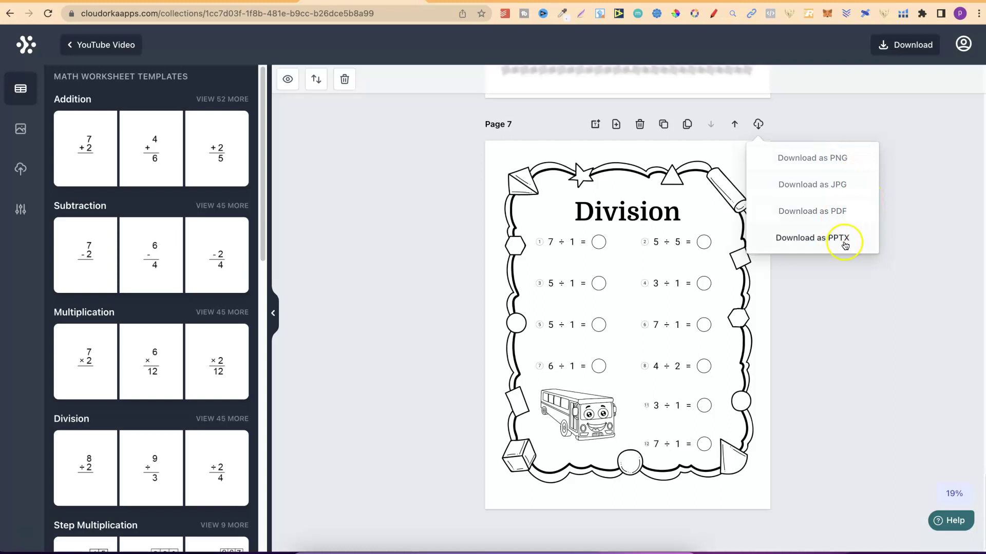
left_click(860, 288)
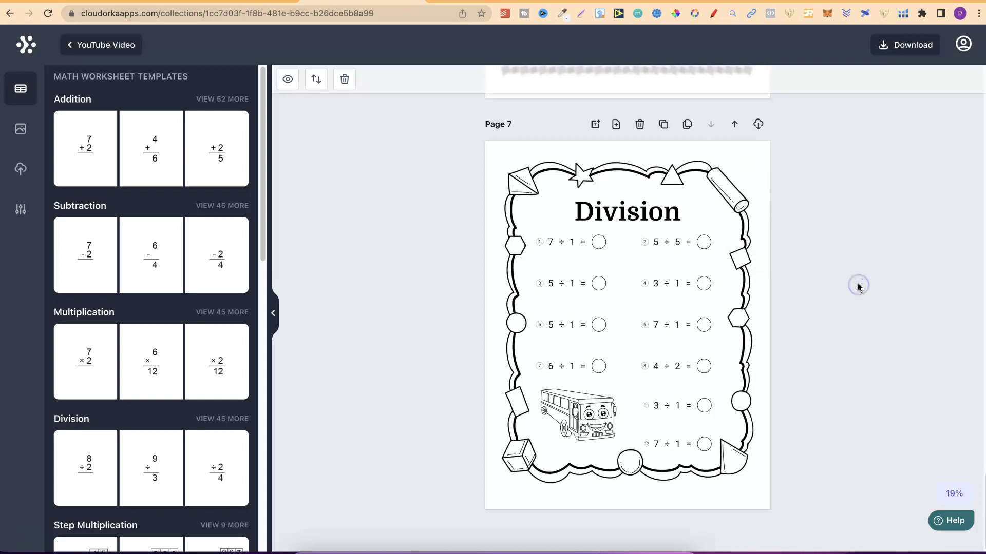
left_click(915, 50)
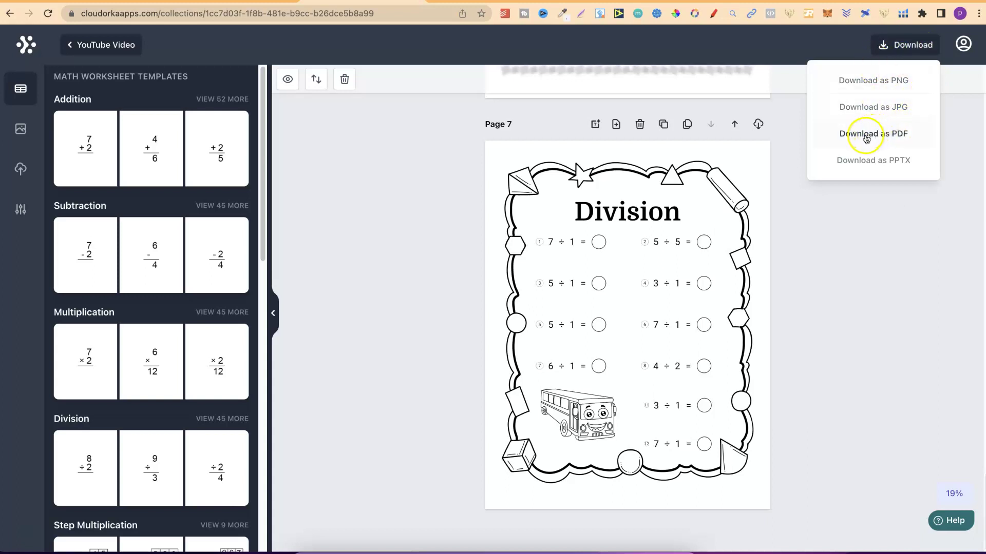
left_click(867, 255)
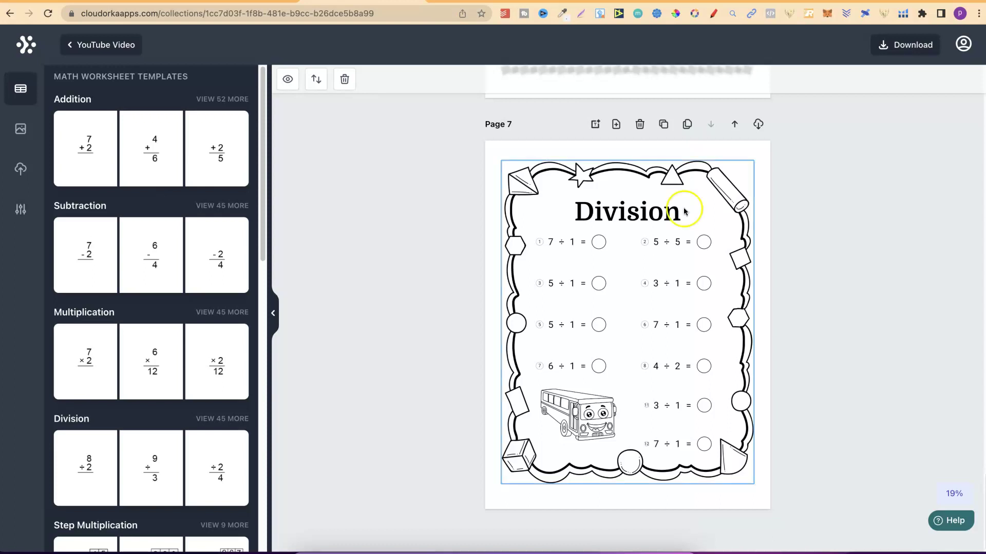
Generate the solutions for the collection's worksheets and return to the YouTube Video collection.
left_click(288, 81)
left_click(494, 334)
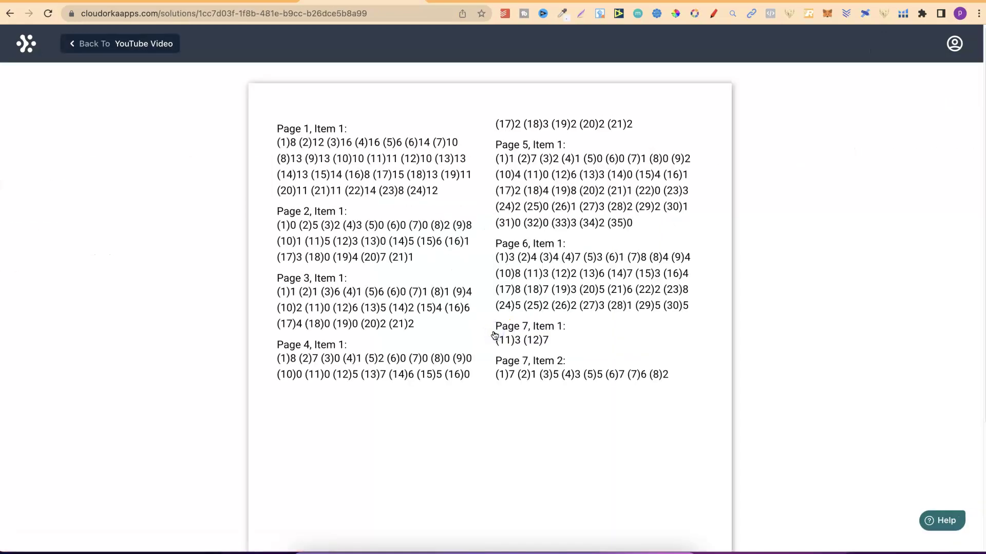
left_click(141, 43)
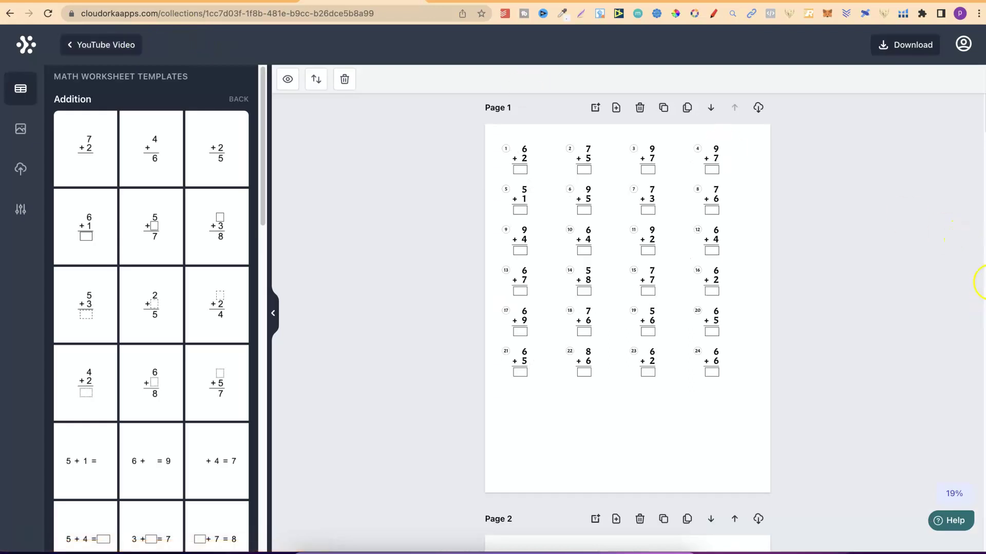
Inspect the Solutions page at the end of the collection and return to page 1.
left_click_drag(982, 122, 982, 326)
left_click_drag(982, 393, 982, 514)
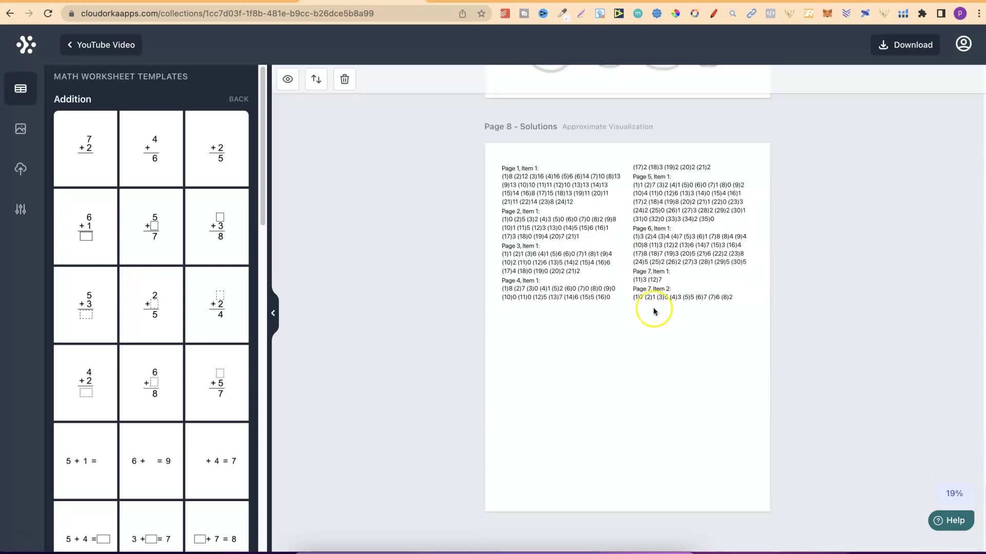
left_click_drag(981, 480, 983, 94)
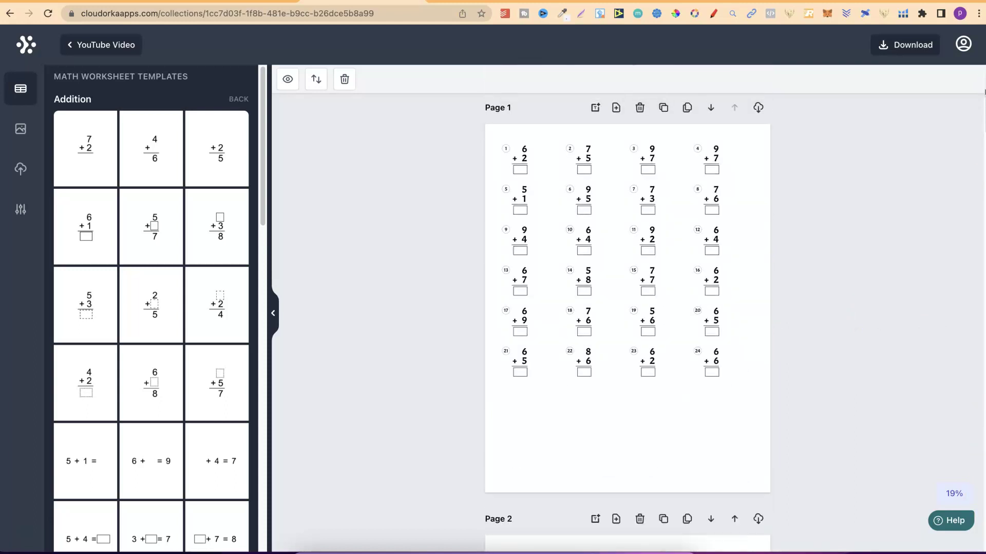
Leave the Addition templates and review the Addition, Subtraction, Multiplication and Division template categories.
left_click(236, 100)
left_click(297, 157)
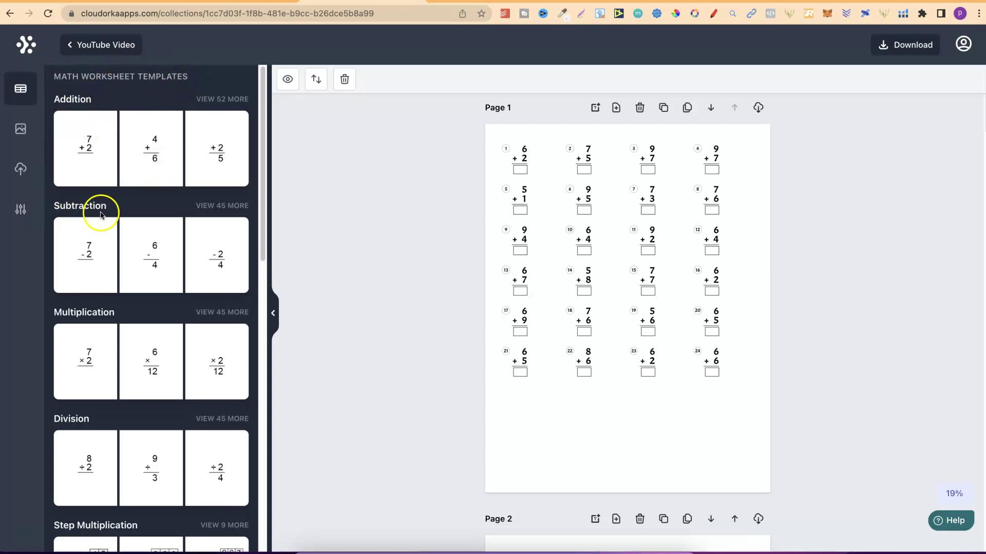
left_click(82, 411)
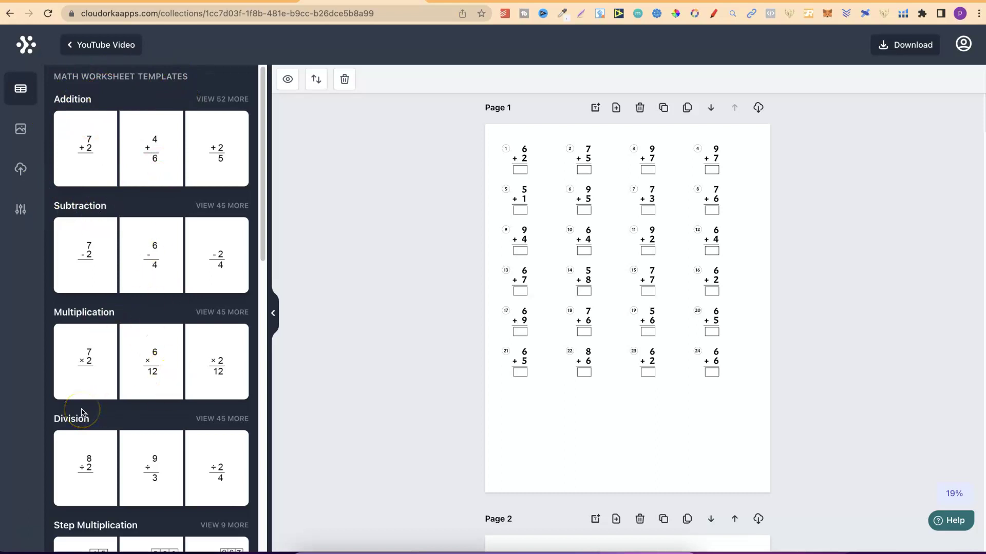